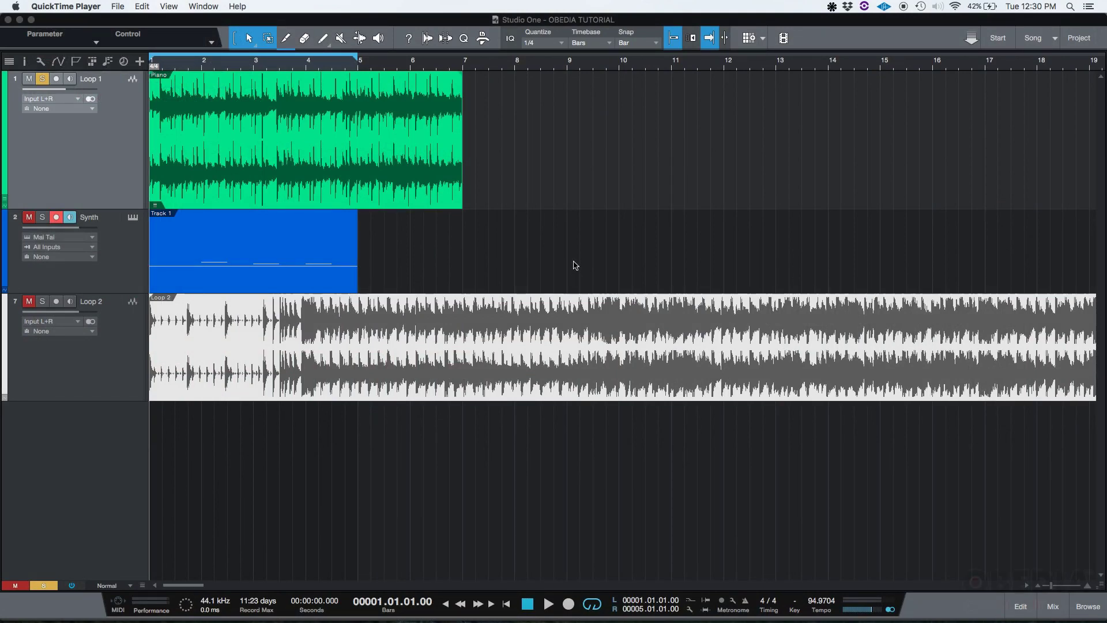
# - Bring Studio One to the front and open its application menu
pyautogui.click(160, 19)
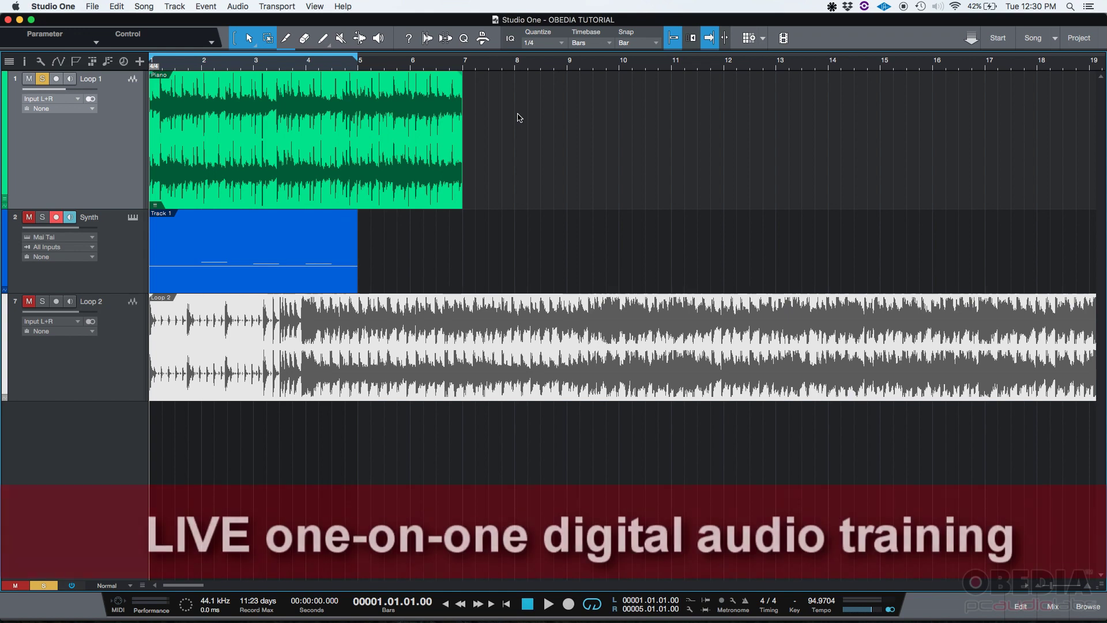
pyautogui.click(53, 6)
# - Open Song Setup's Audio I/O Setup page from Preferences and move the dialog slightly higher
pyautogui.click(77, 43)
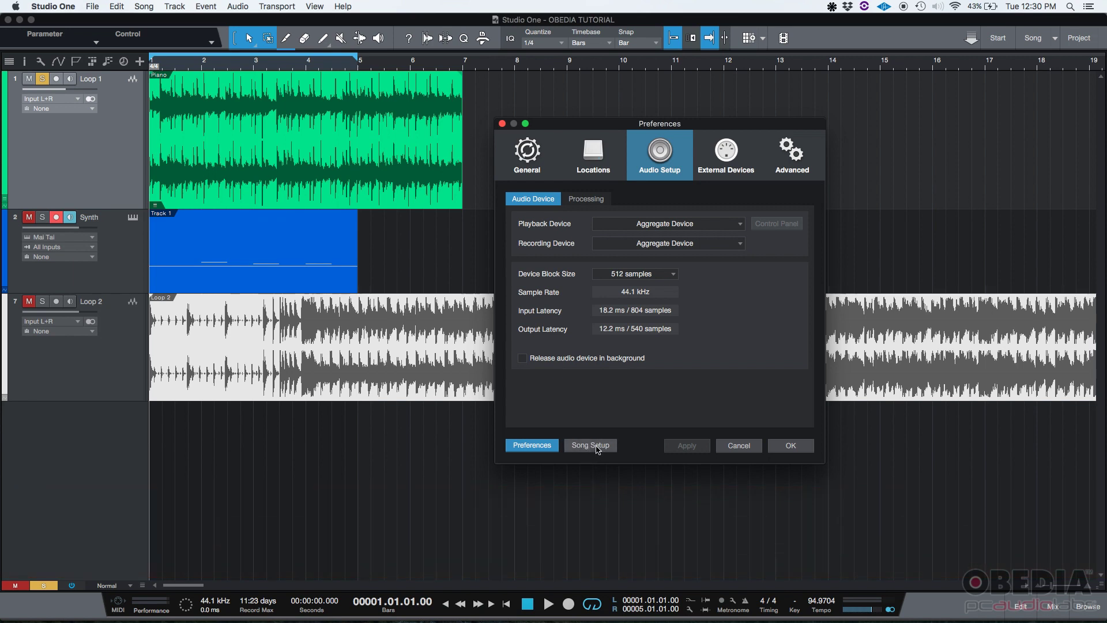
pyautogui.click(595, 449)
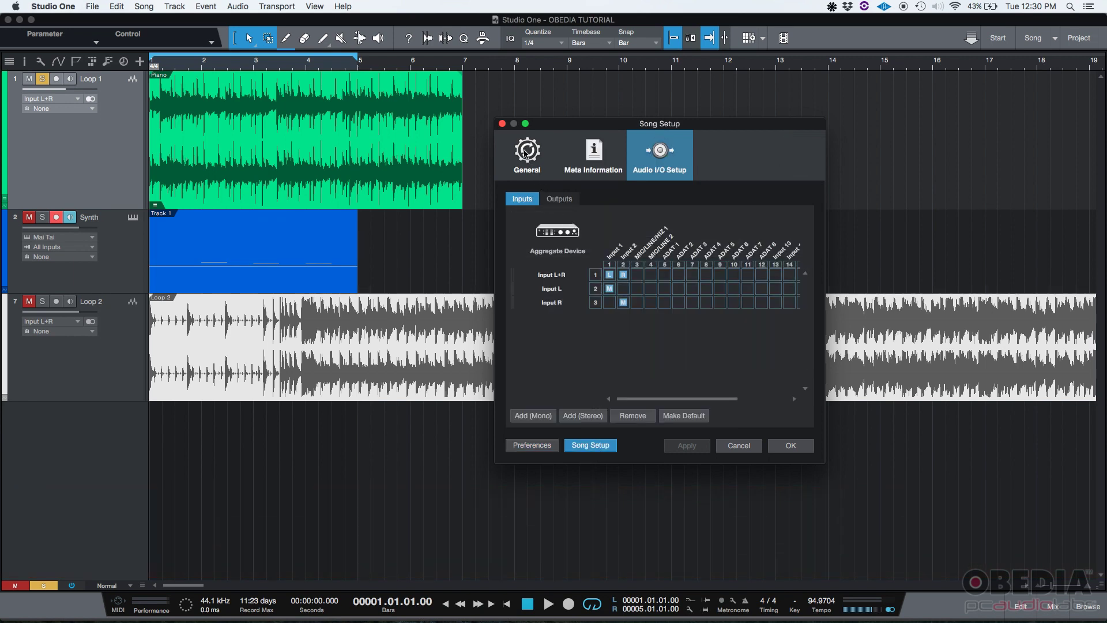
pyautogui.click(527, 153)
pyautogui.click(594, 153)
pyautogui.click(660, 151)
pyautogui.moveTo(704, 124); pyautogui.dragTo(704, 103)
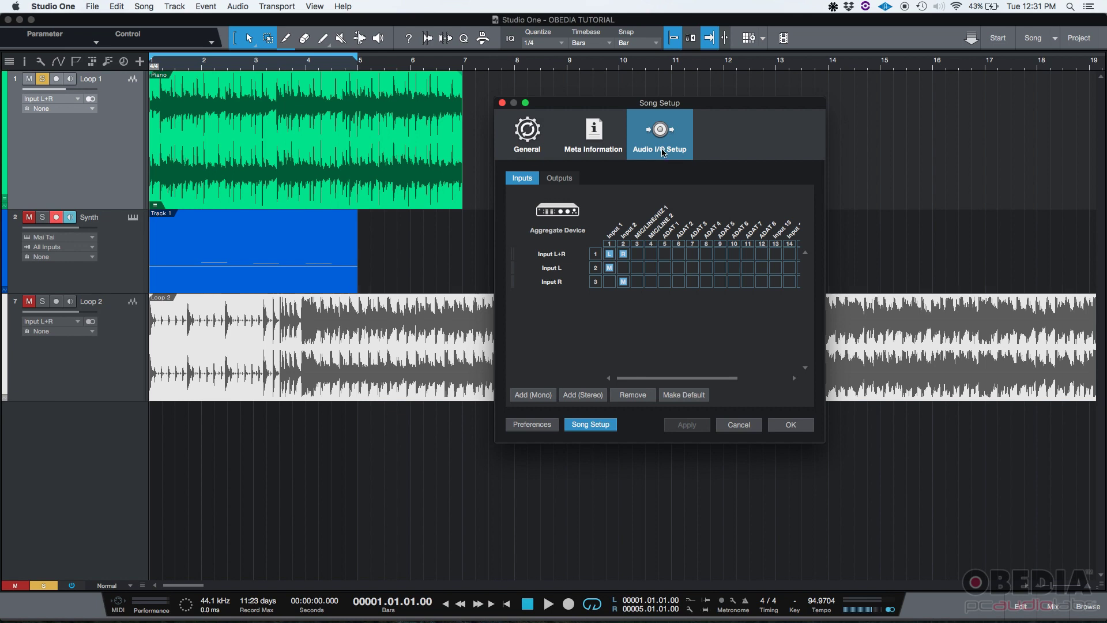
pyautogui.click(560, 178)
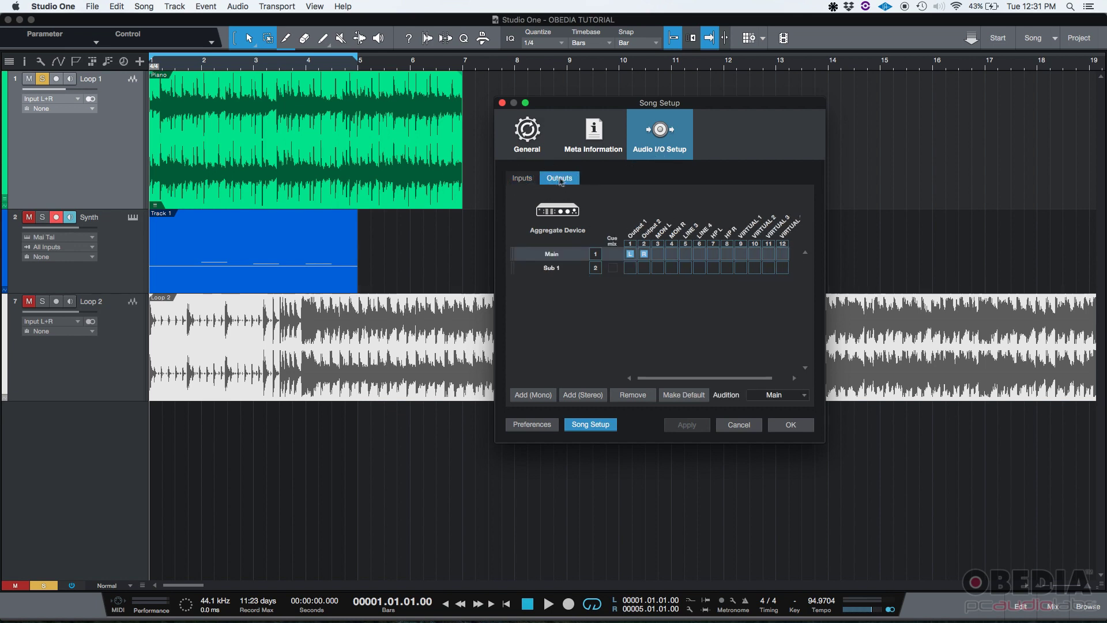
pyautogui.click(522, 178)
pyautogui.click(558, 178)
pyautogui.click(525, 178)
pyautogui.click(571, 180)
pyautogui.click(522, 180)
pyautogui.click(555, 182)
pyautogui.click(525, 182)
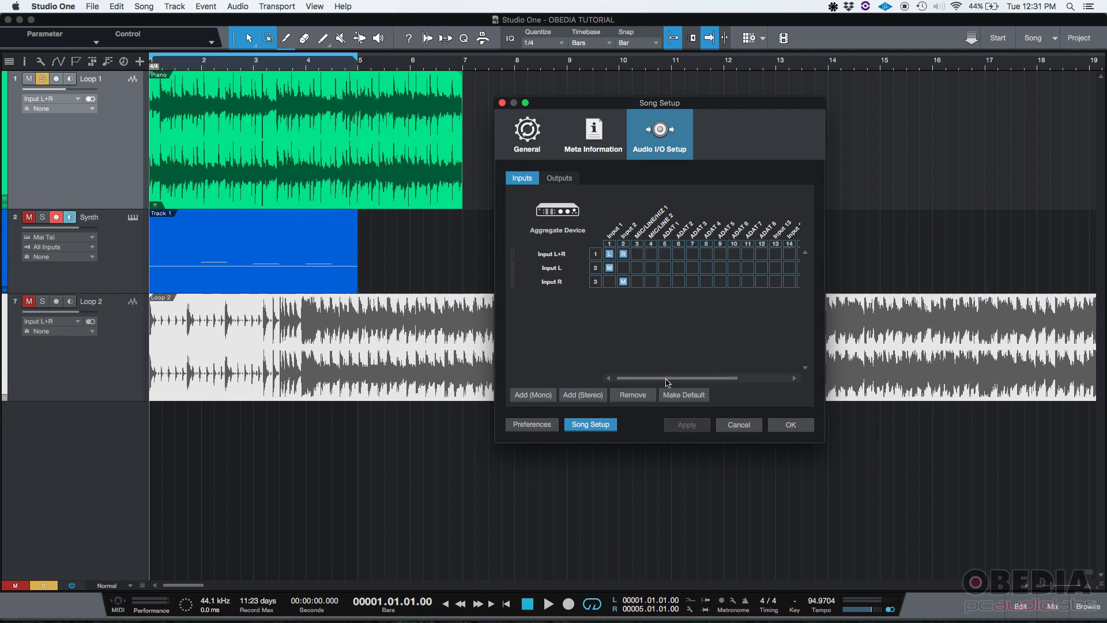
pyautogui.moveTo(663, 379)
pyautogui.mouseDown()
pyautogui.moveTo(734, 378)
pyautogui.moveTo(662, 380)
pyautogui.mouseUp()
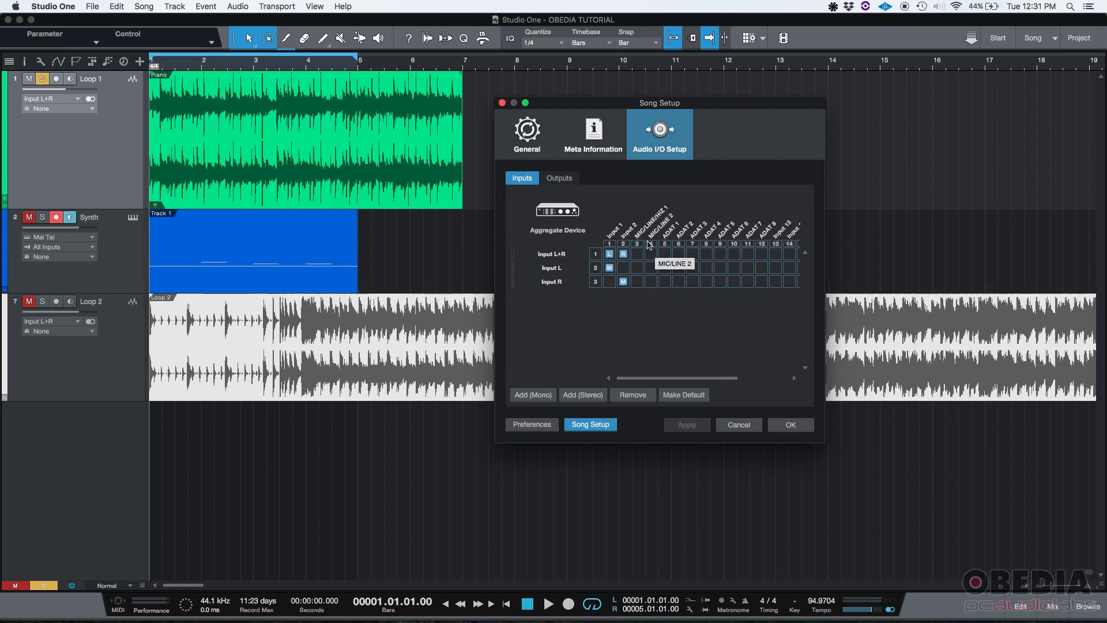
pyautogui.moveTo(674, 379); pyautogui.dragTo(700, 379)
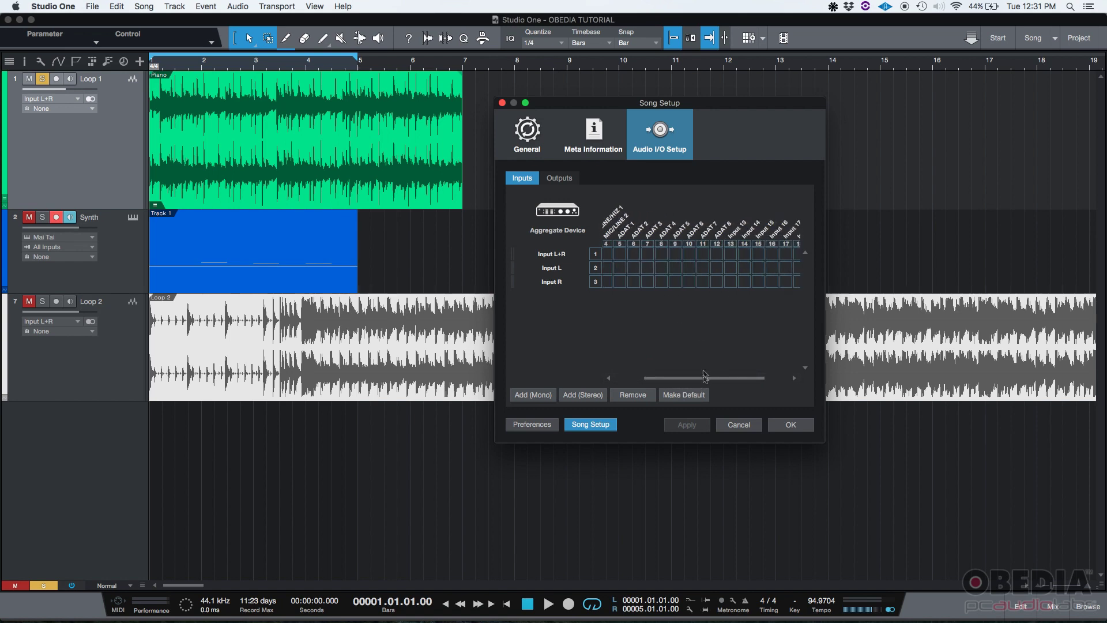
pyautogui.moveTo(706, 378); pyautogui.dragTo(728, 378)
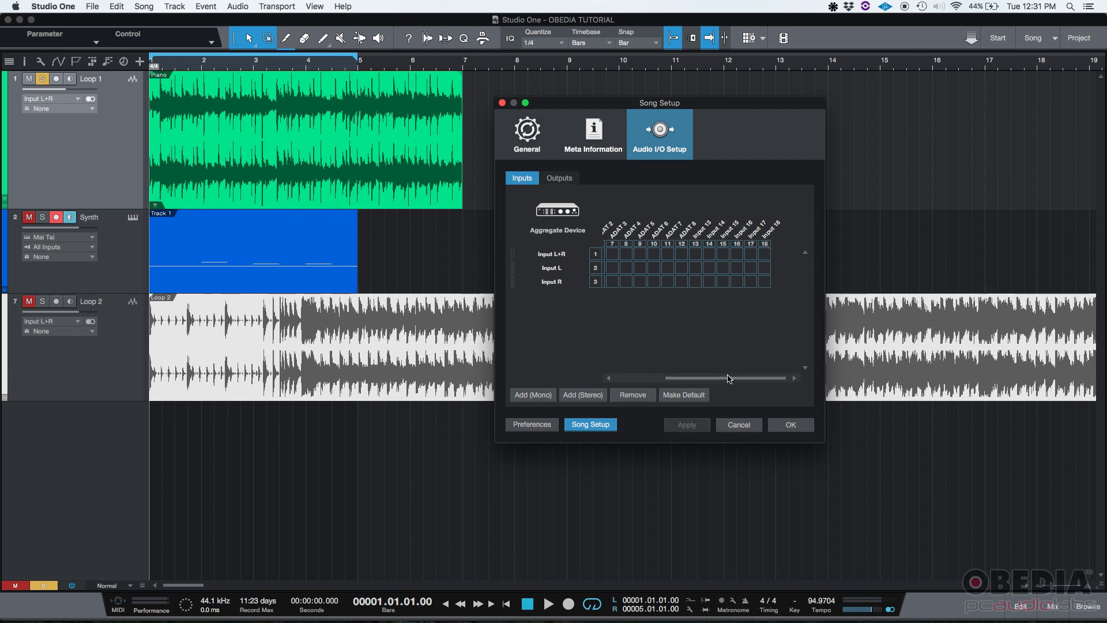
pyautogui.moveTo(734, 379); pyautogui.dragTo(636, 381)
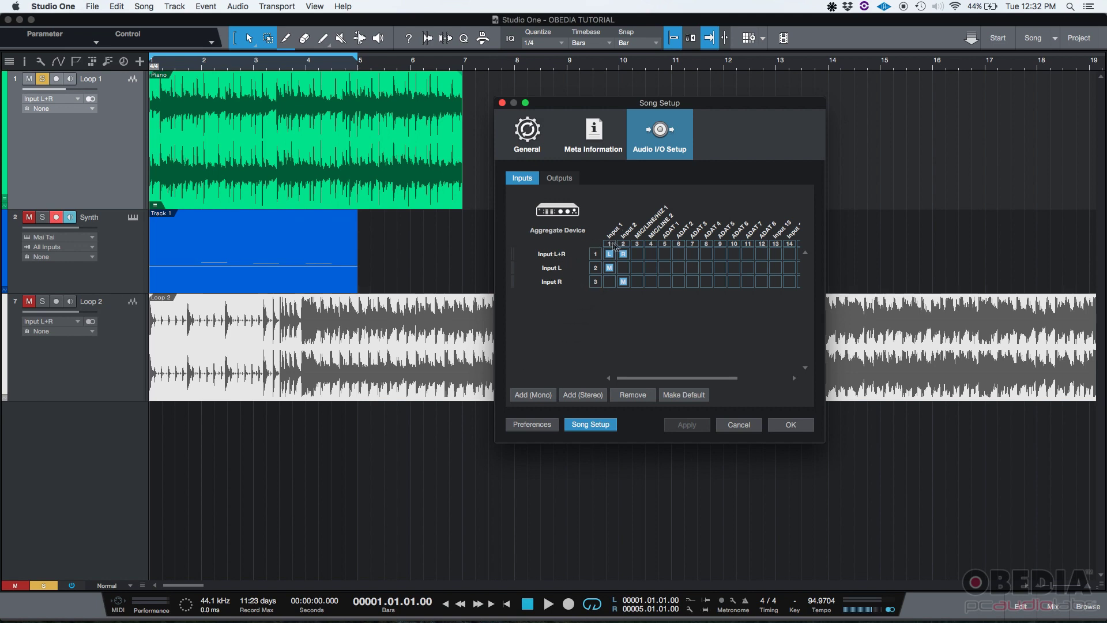
pyautogui.click(559, 259)
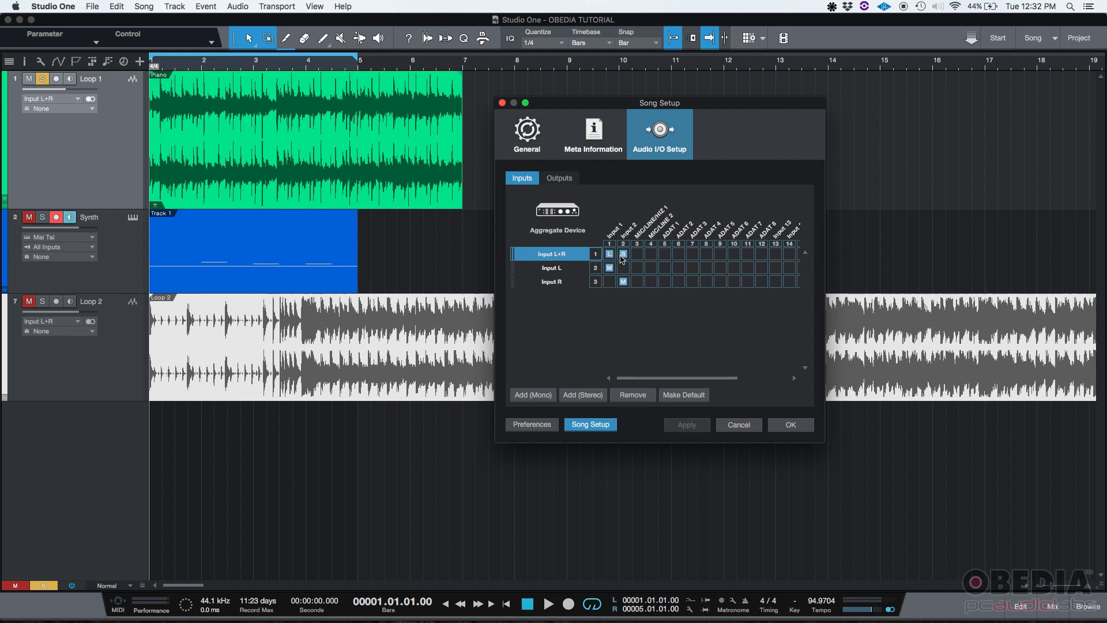
pyautogui.click(558, 267)
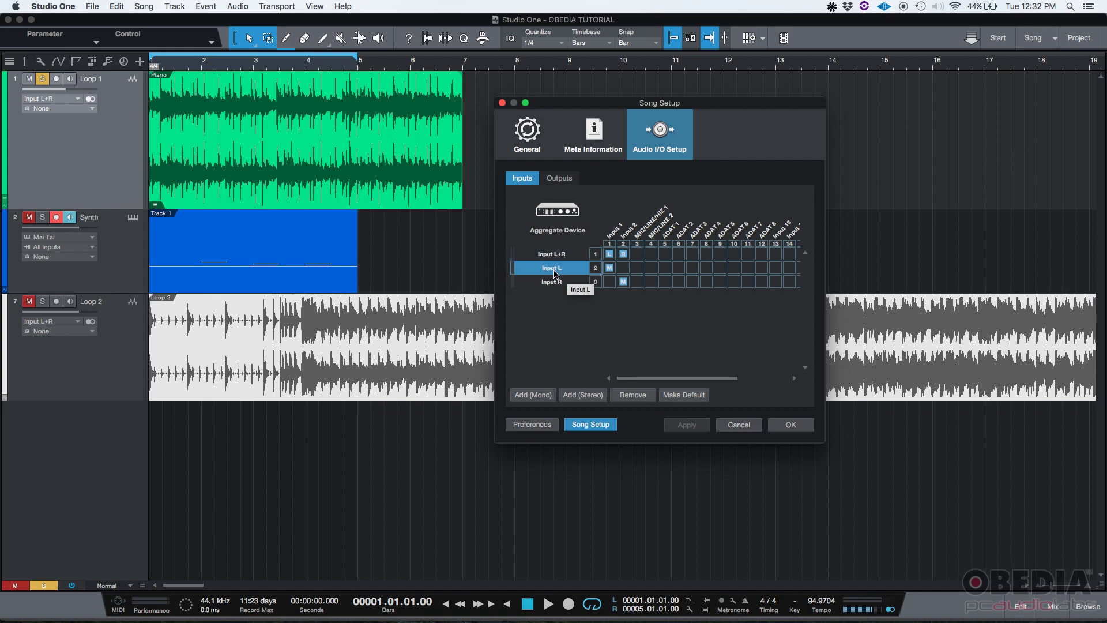
pyautogui.click(610, 269)
pyautogui.click(610, 269)
pyautogui.click(557, 281)
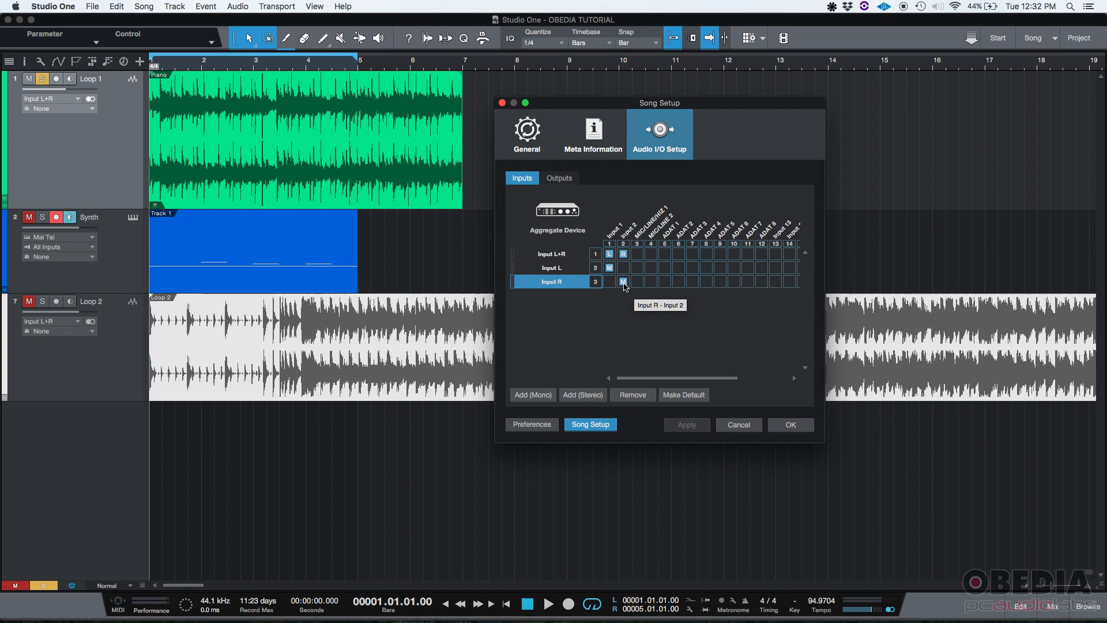
pyautogui.click(555, 256)
pyautogui.click(552, 268)
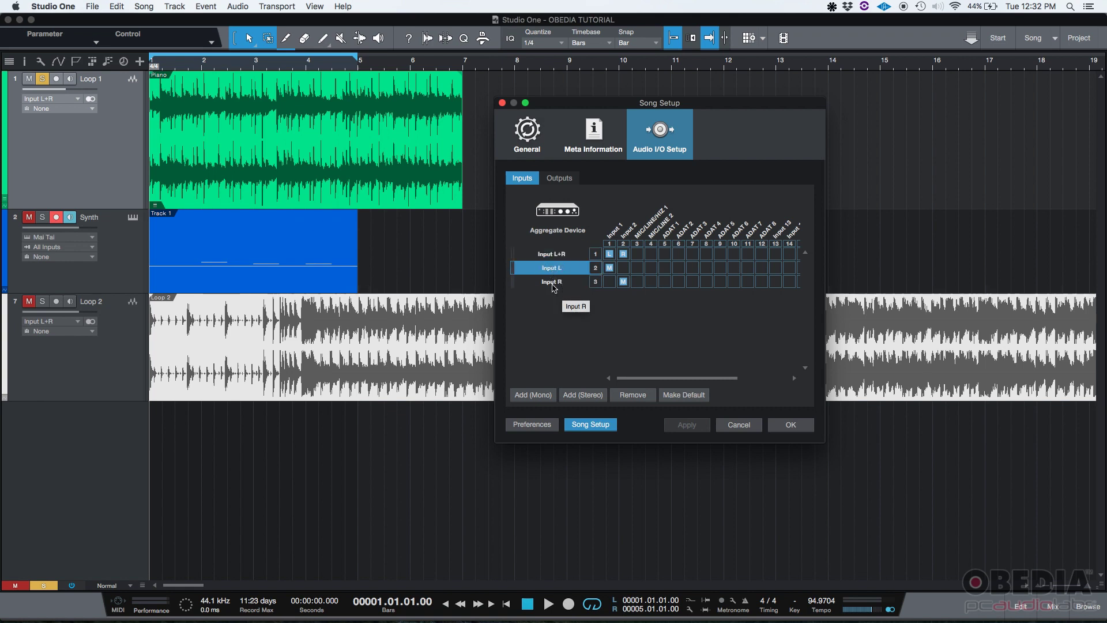
pyautogui.click(553, 281)
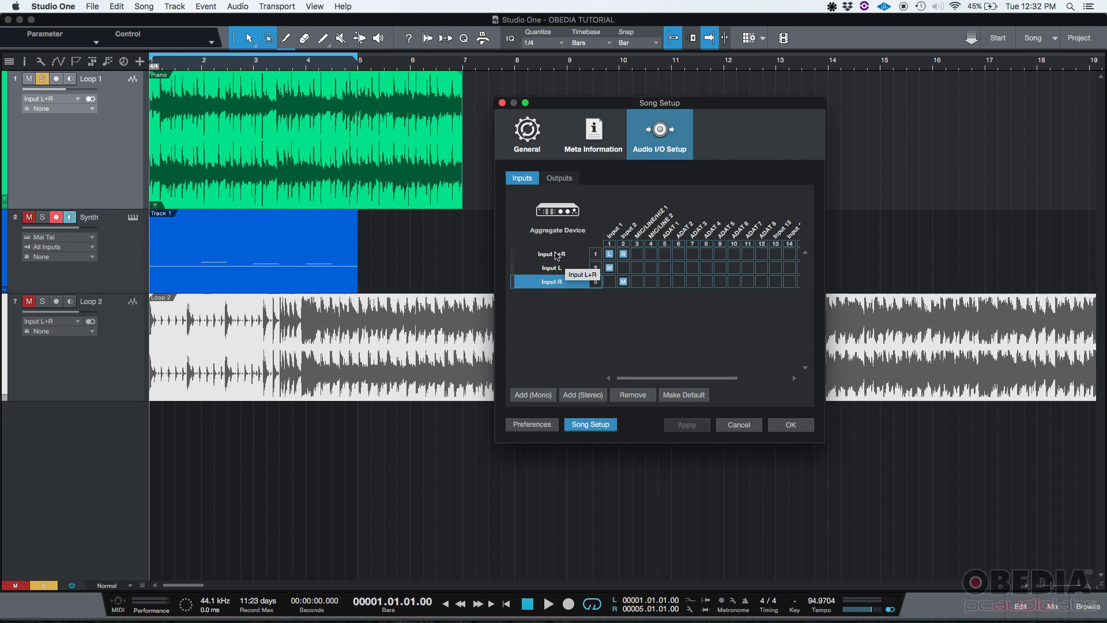
pyautogui.click(557, 259)
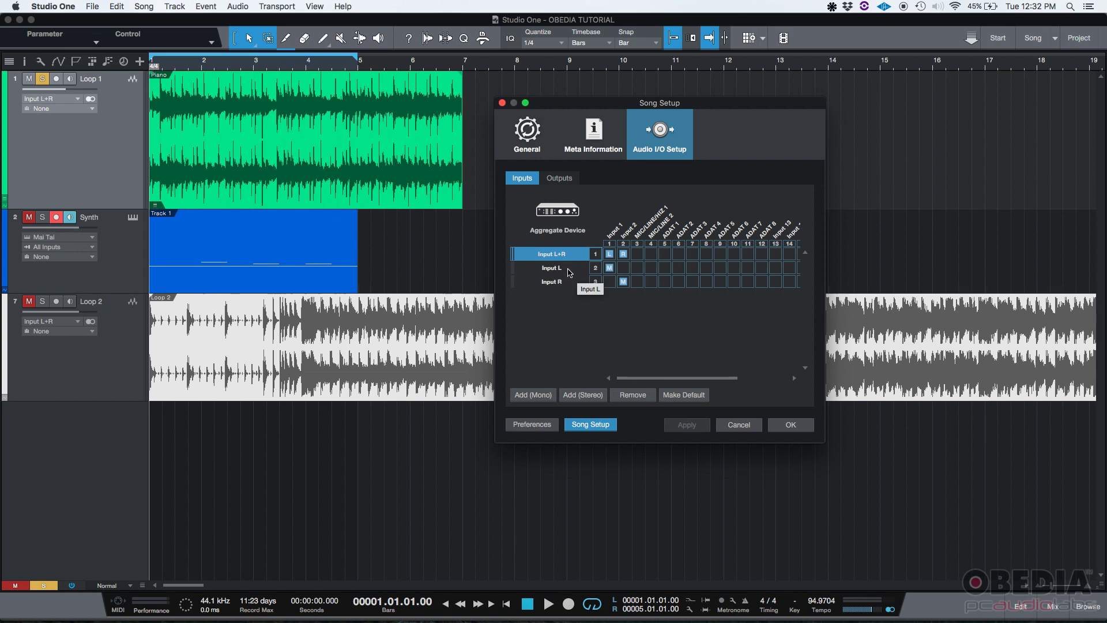
pyautogui.click(569, 272)
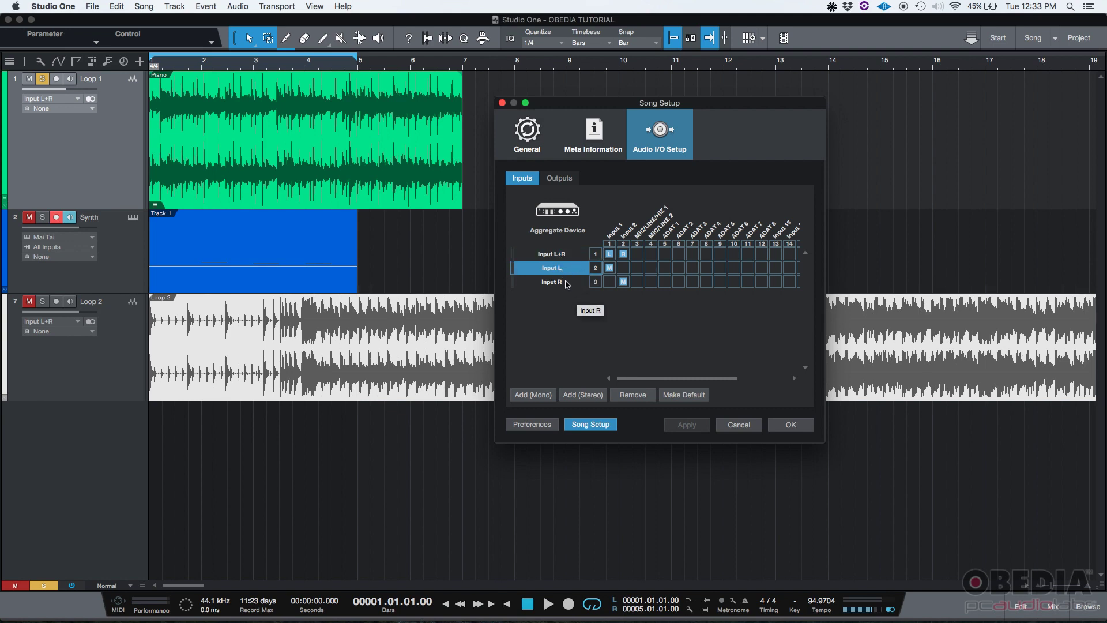
pyautogui.click(567, 282)
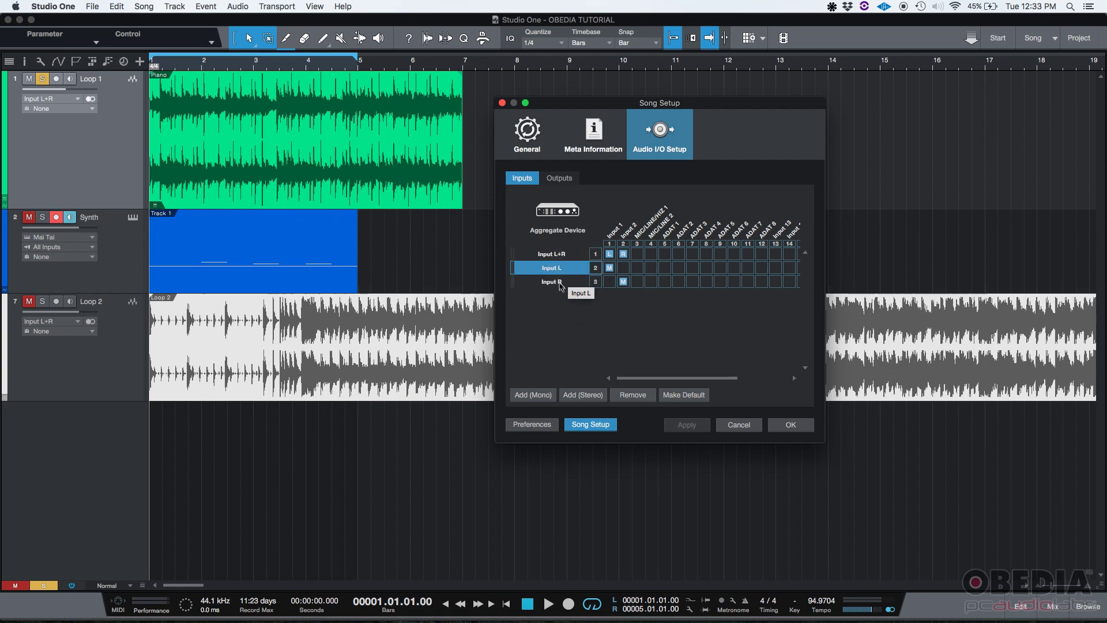
pyautogui.click(569, 269)
pyautogui.click(571, 255)
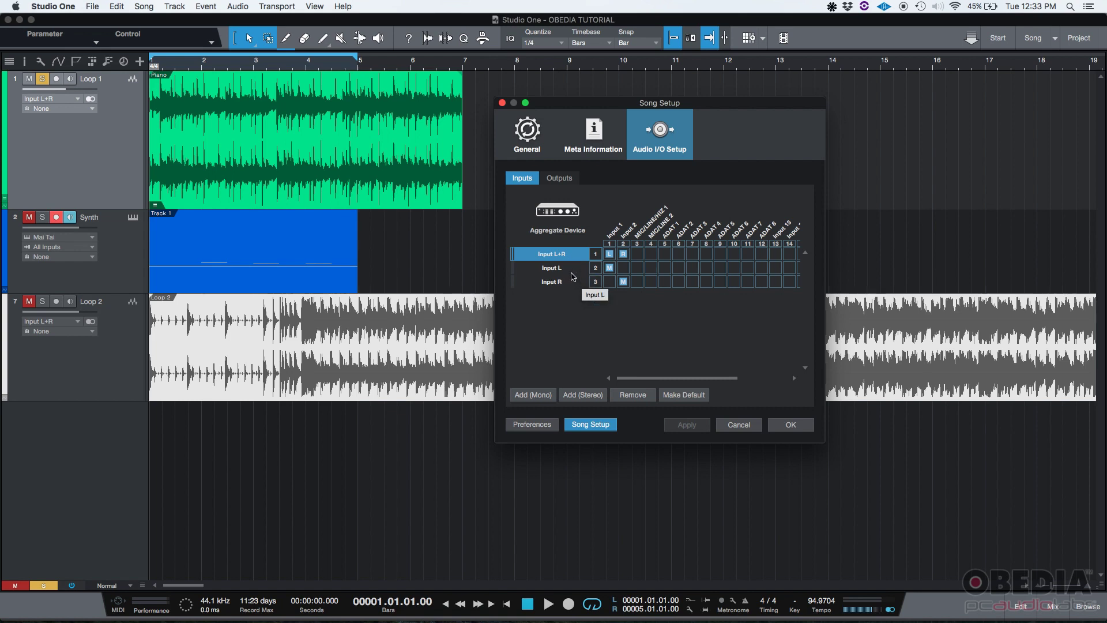
pyautogui.click(572, 268)
pyautogui.click(572, 282)
pyautogui.click(572, 268)
pyautogui.click(574, 256)
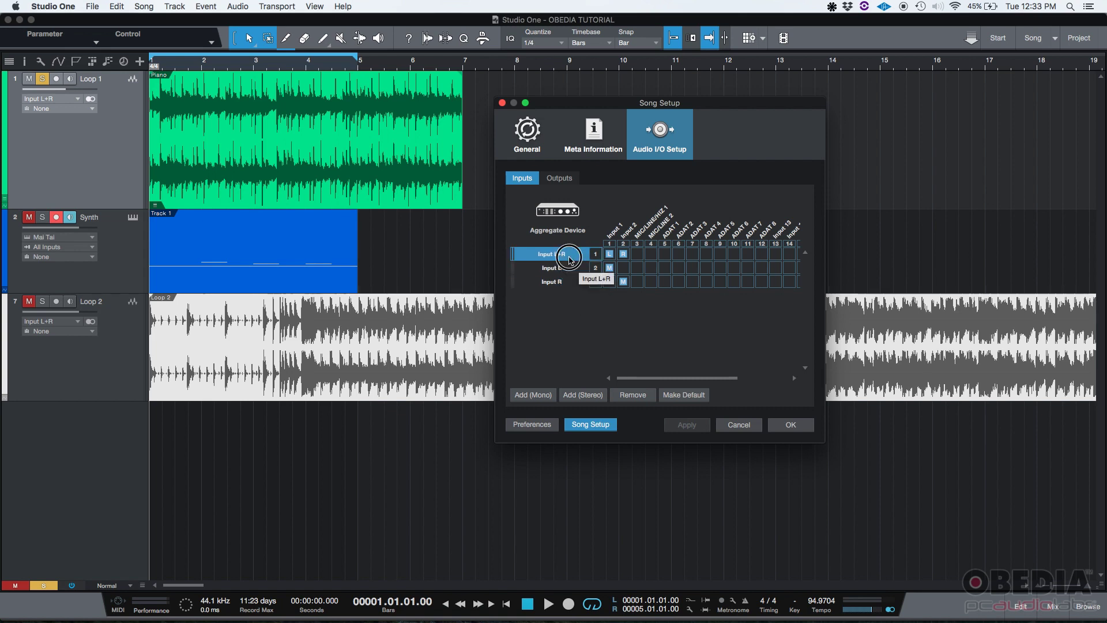
# - Rename the Input L+R input to Input 1-2
pyautogui.doubleClick(564, 257)
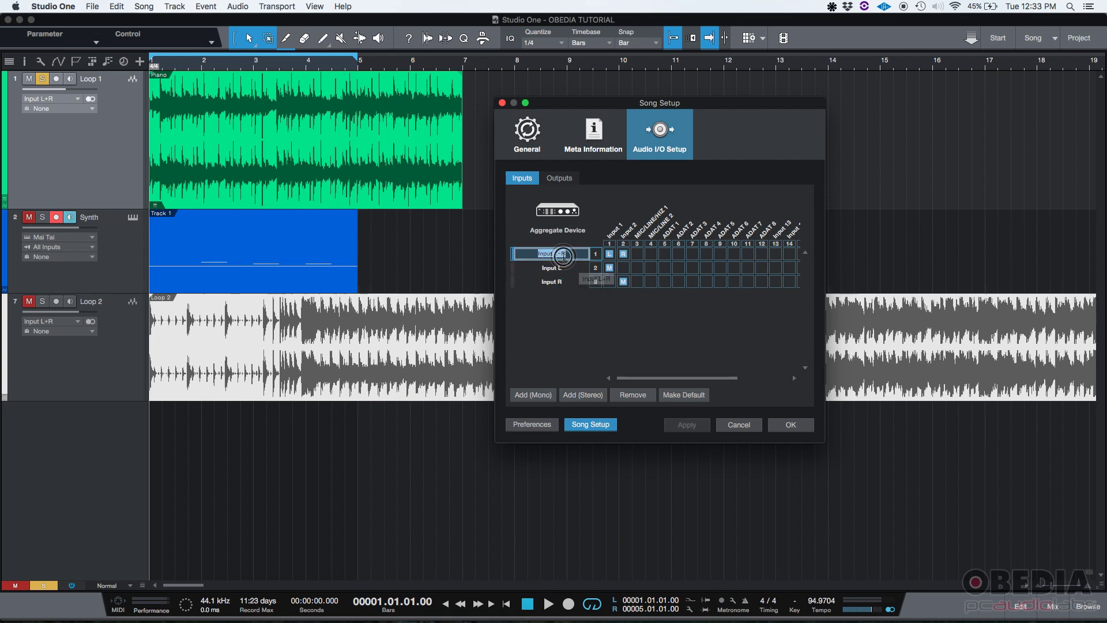
pyautogui.press('Right')
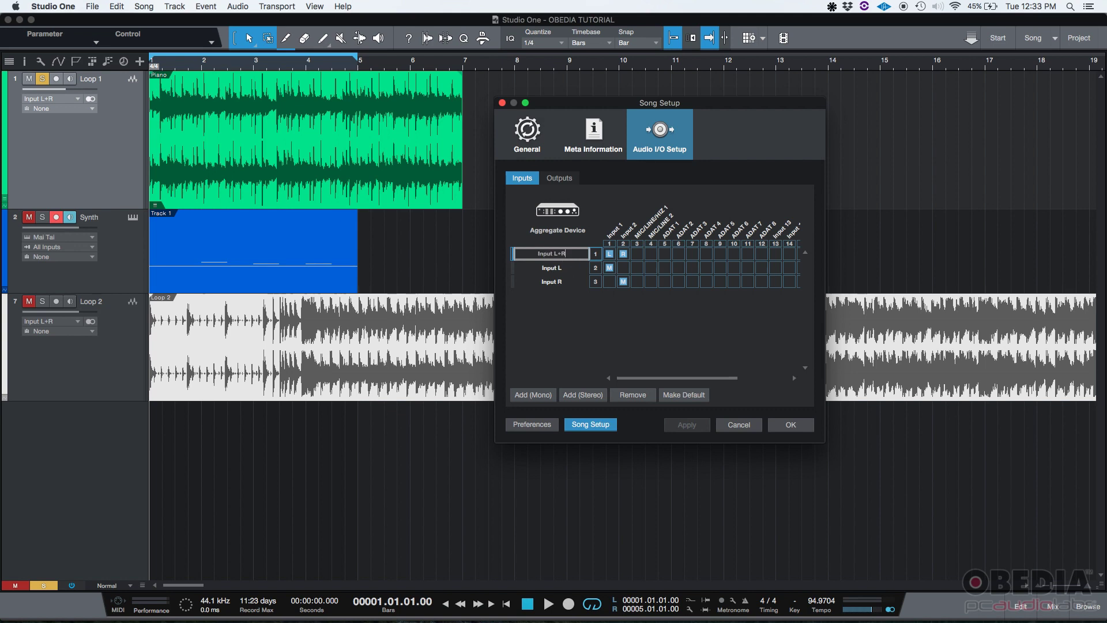
pyautogui.press('BackSpace')
pyautogui.press('BackSpace')
pyautogui.press('Return')
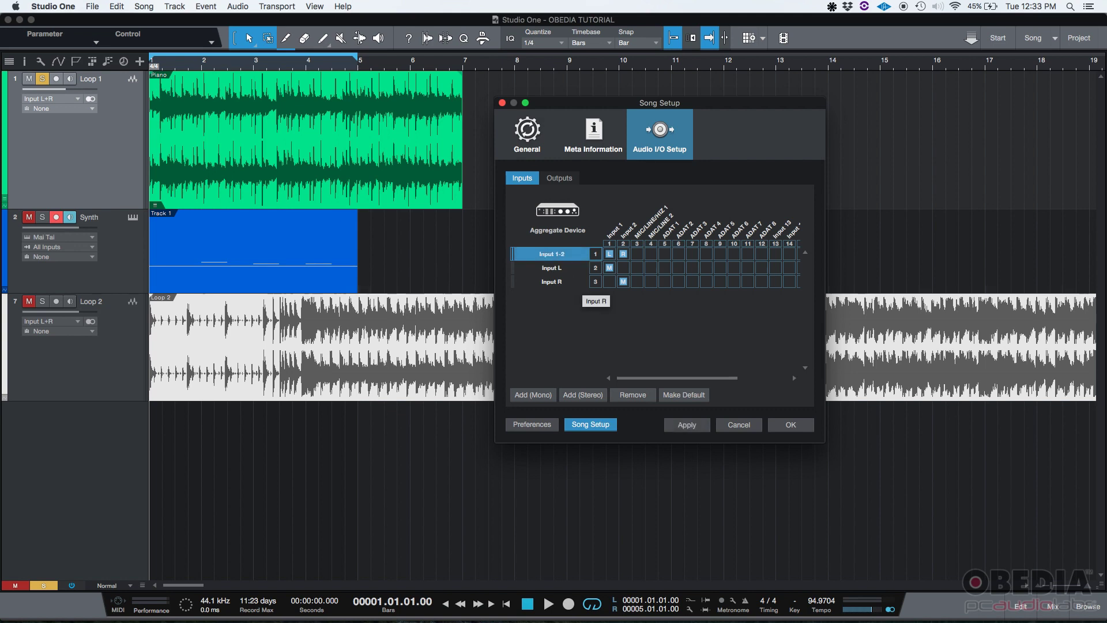
# - Rename Input L to Input 1 and Input R to Input 2
pyautogui.doubleClick(560, 270)
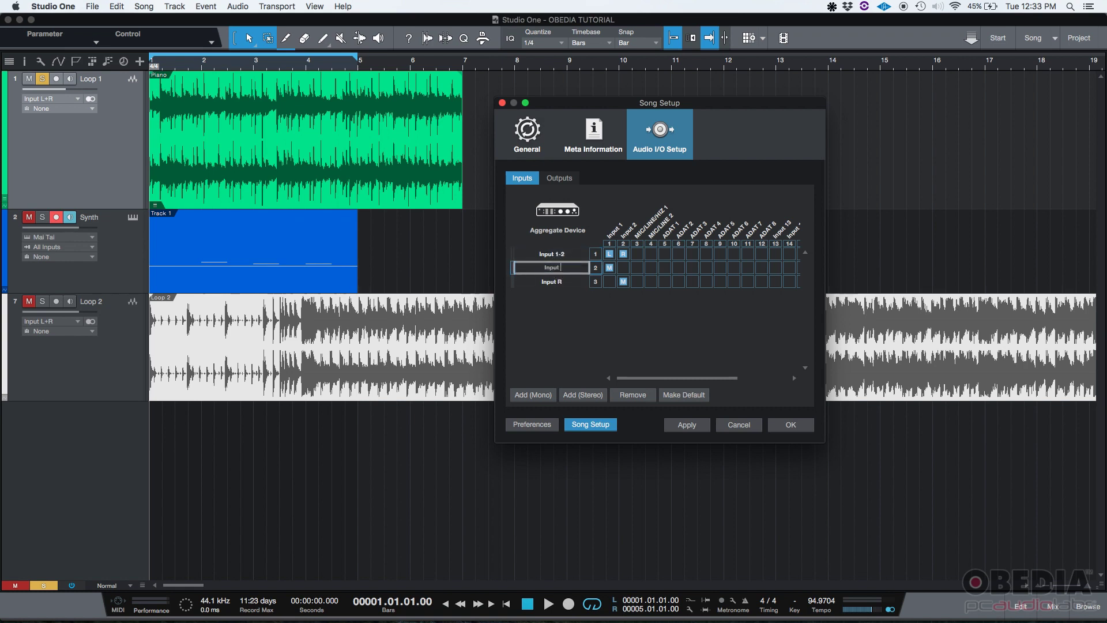
pyautogui.write('1')
pyautogui.press('Return')
pyautogui.doubleClick(559, 283)
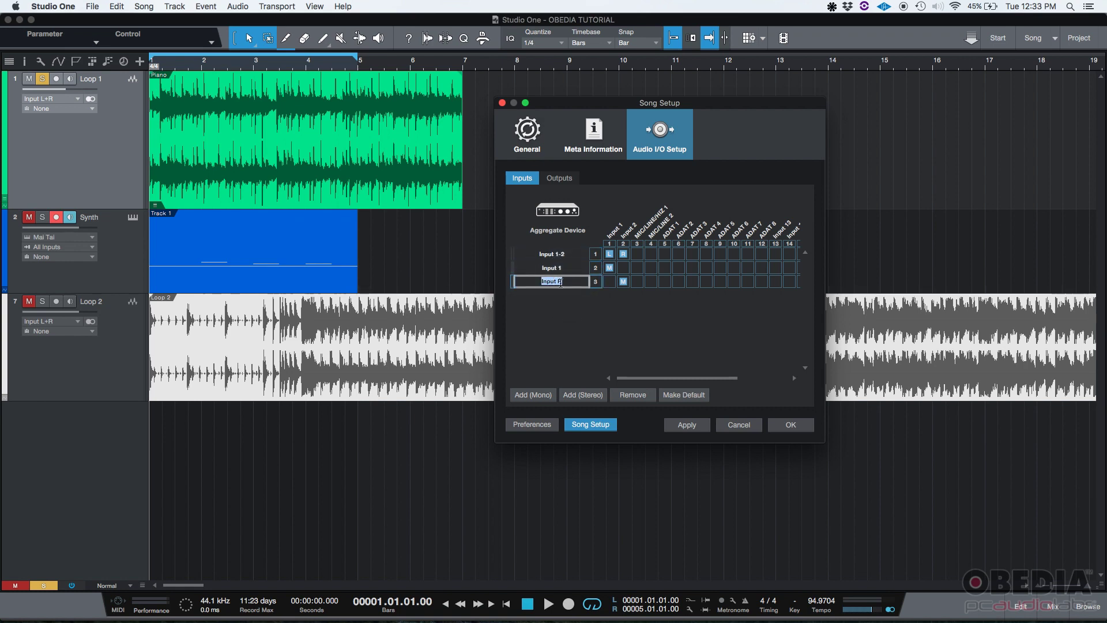
pyautogui.write('Input 2')
pyautogui.press('Return')
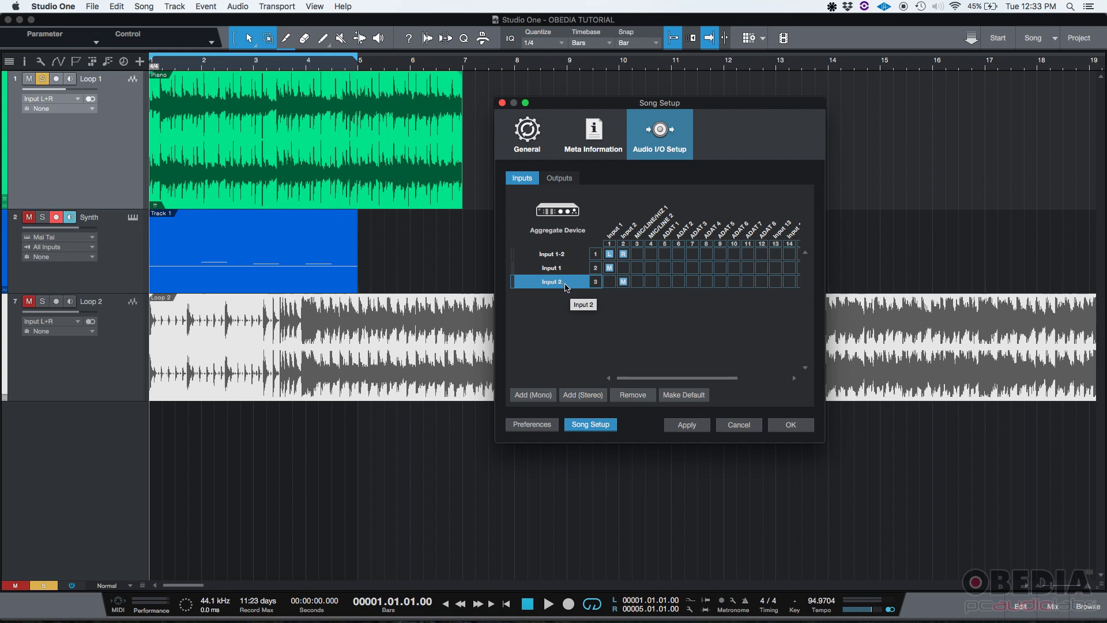
# - Add a new stereo input, Input 3, on Aggregate Device channels 3–4
pyautogui.click(568, 317)
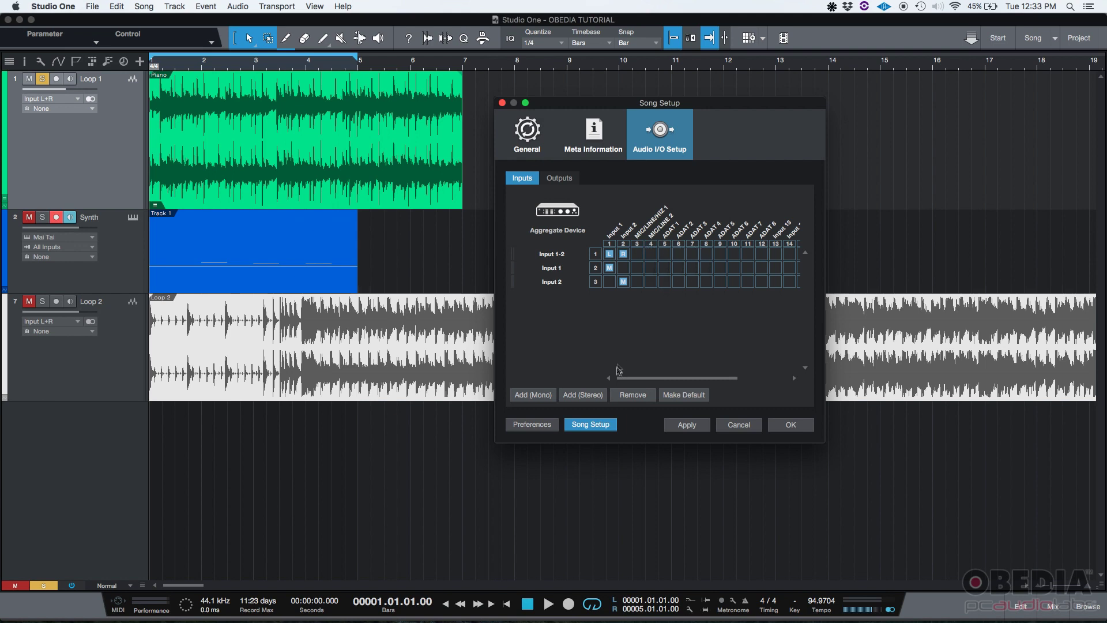
pyautogui.moveTo(650, 377); pyautogui.dragTo(692, 378)
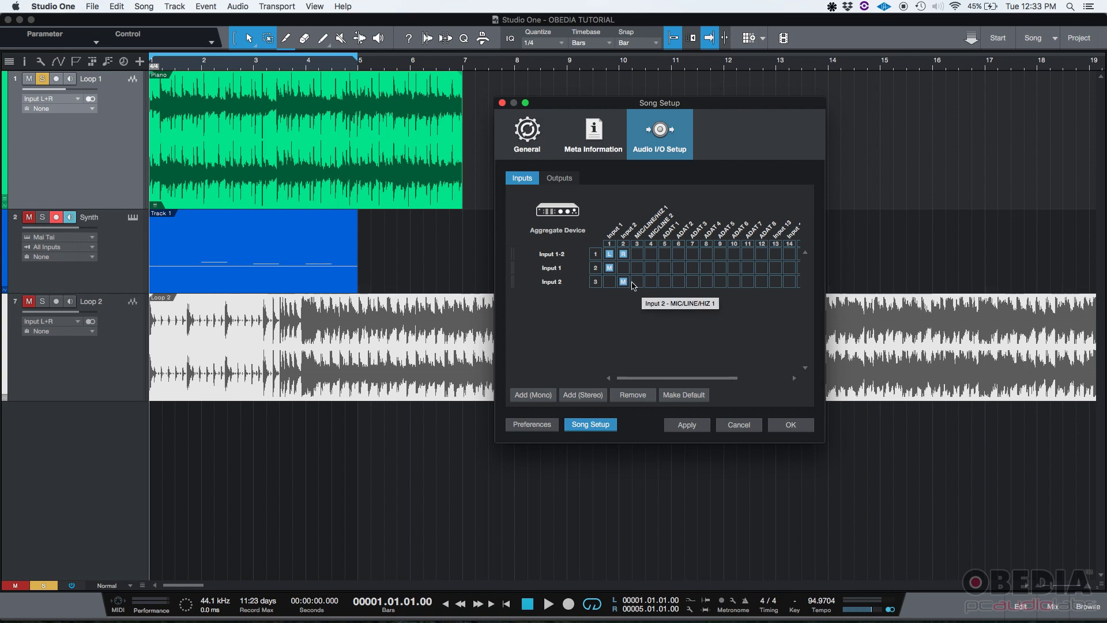
pyautogui.click(585, 396)
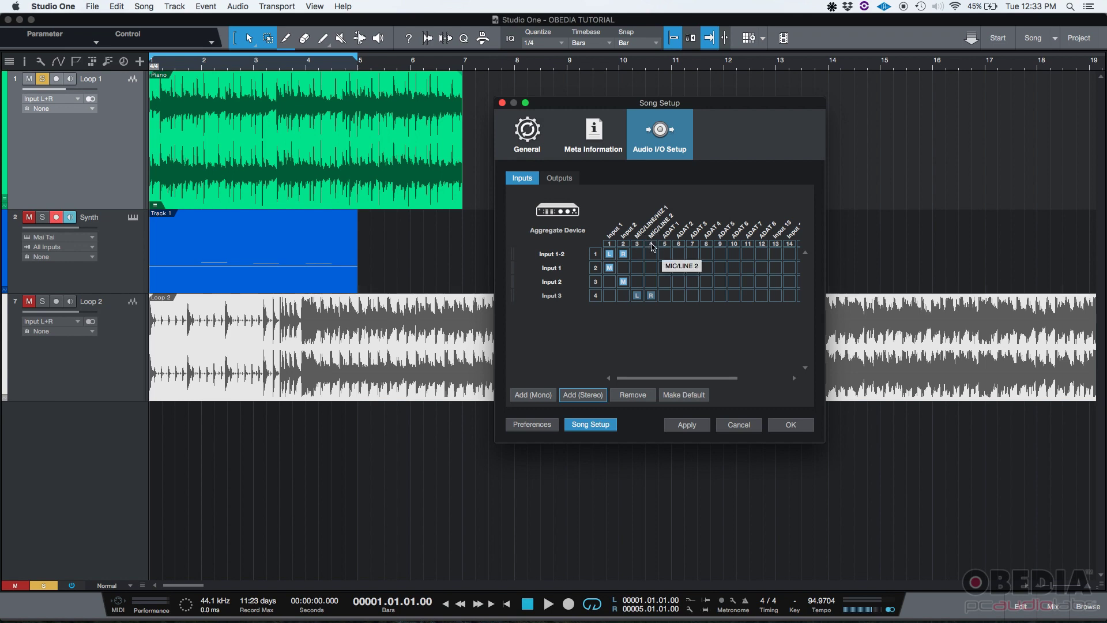
# - Rename the stereo Input 3 to Input 3-4
pyautogui.doubleClick(554, 297)
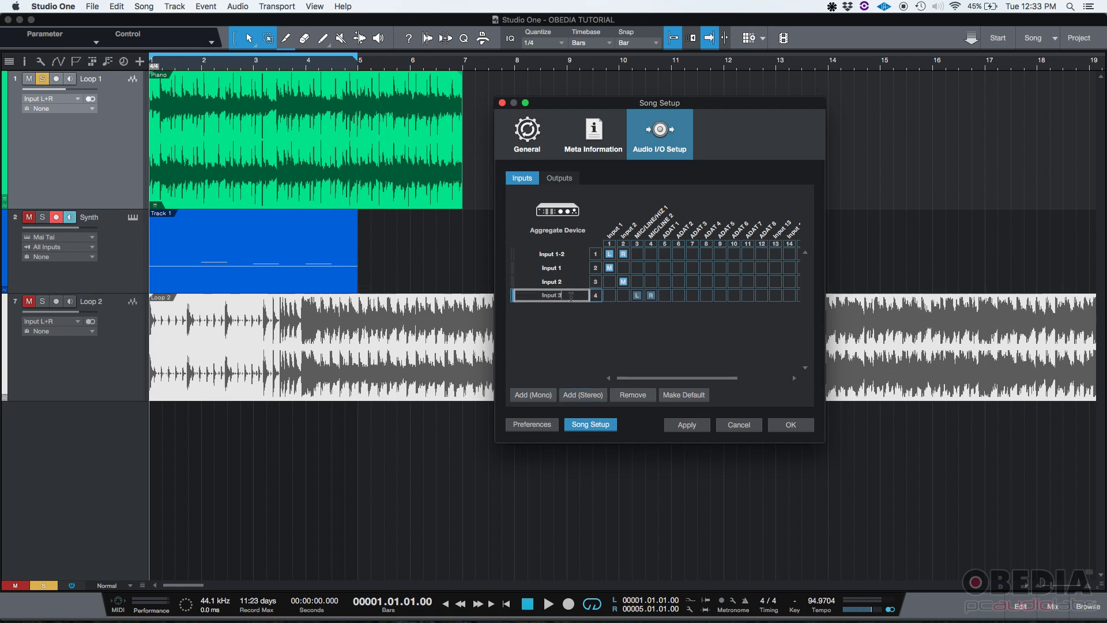
pyautogui.write('-4')
pyautogui.press('Return')
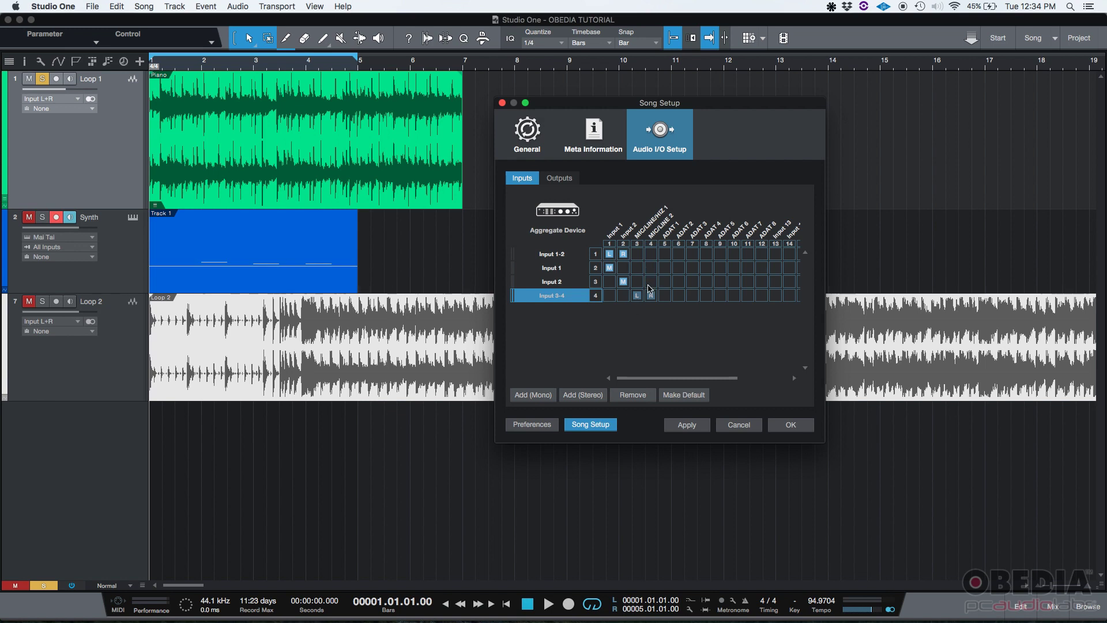
pyautogui.click(605, 319)
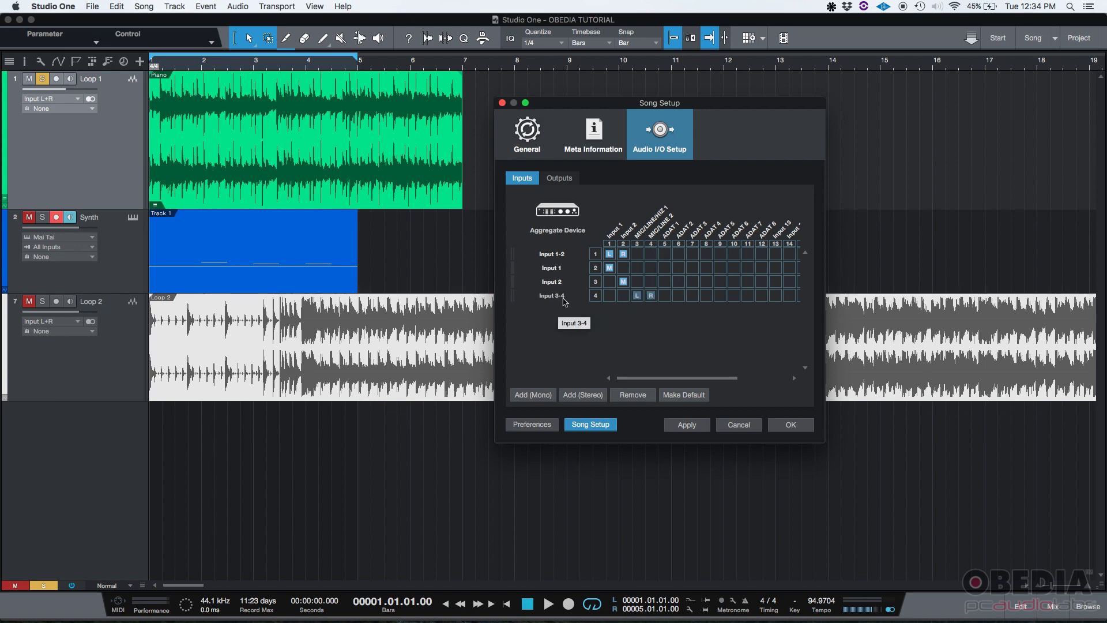
# - Add two mono inputs, Input 3 and Input 4, routed to channels 3 and 4
pyautogui.click(533, 396)
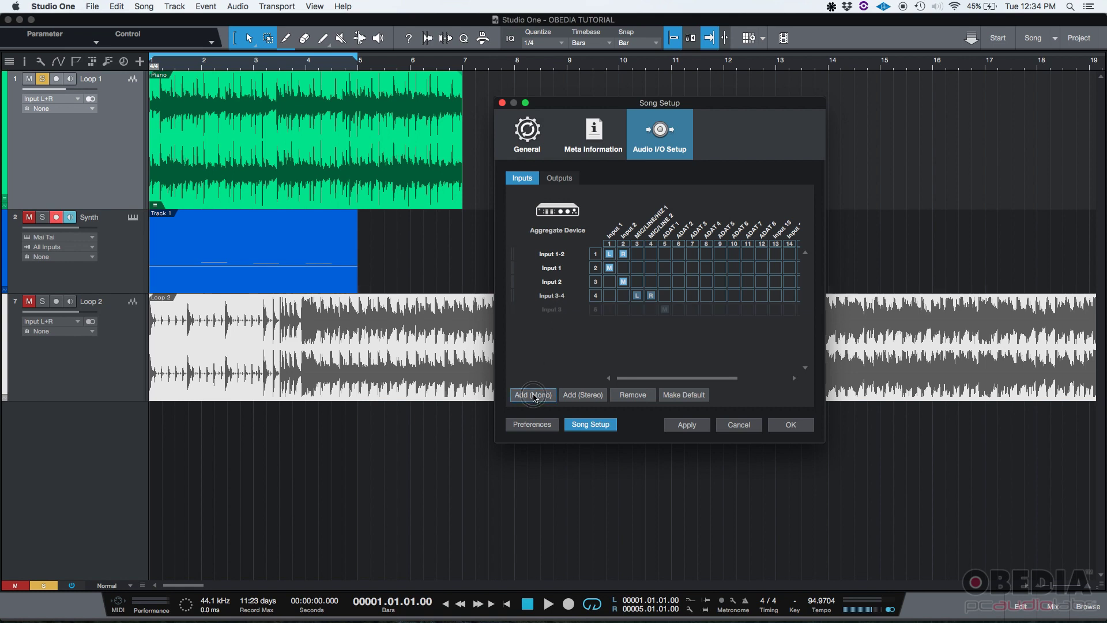
pyautogui.click(534, 396)
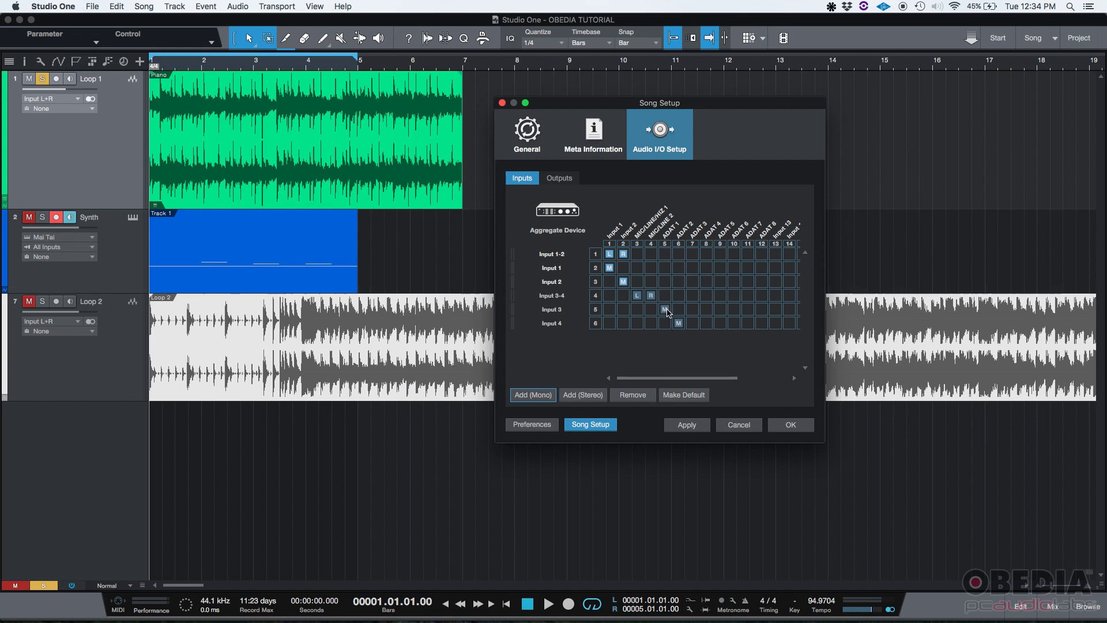
pyautogui.click(638, 310)
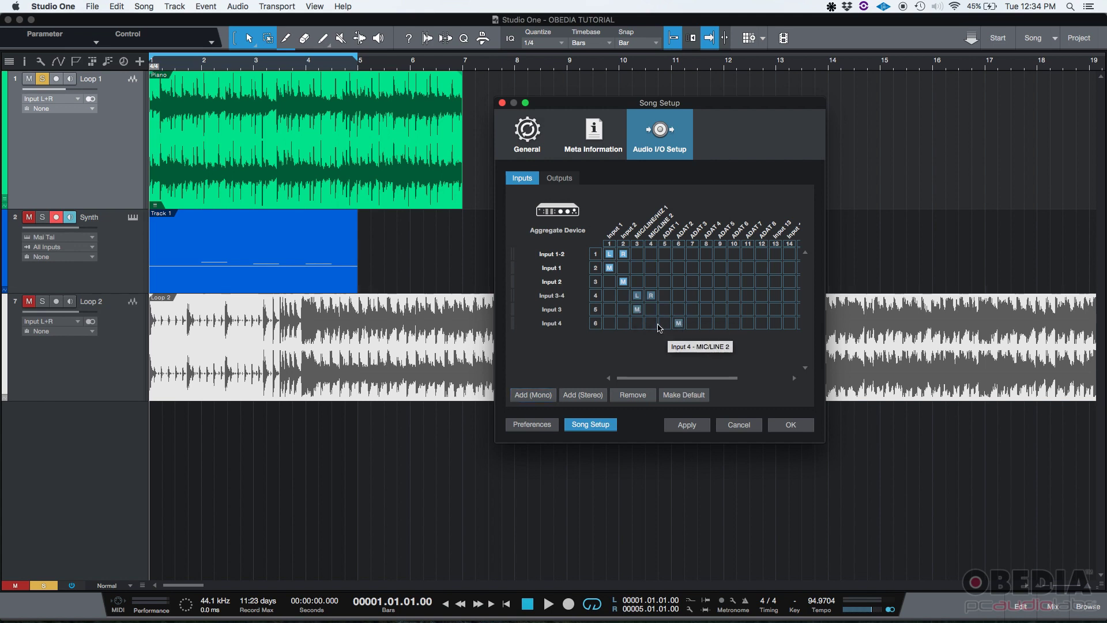
pyautogui.click(653, 324)
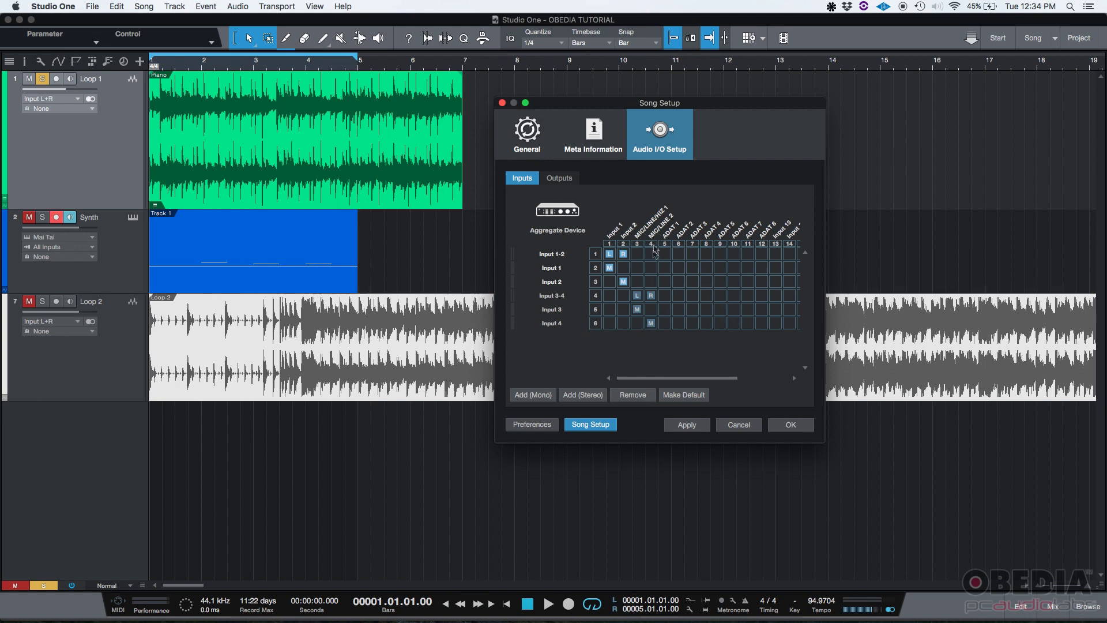
pyautogui.moveTo(650, 378); pyautogui.dragTo(698, 377)
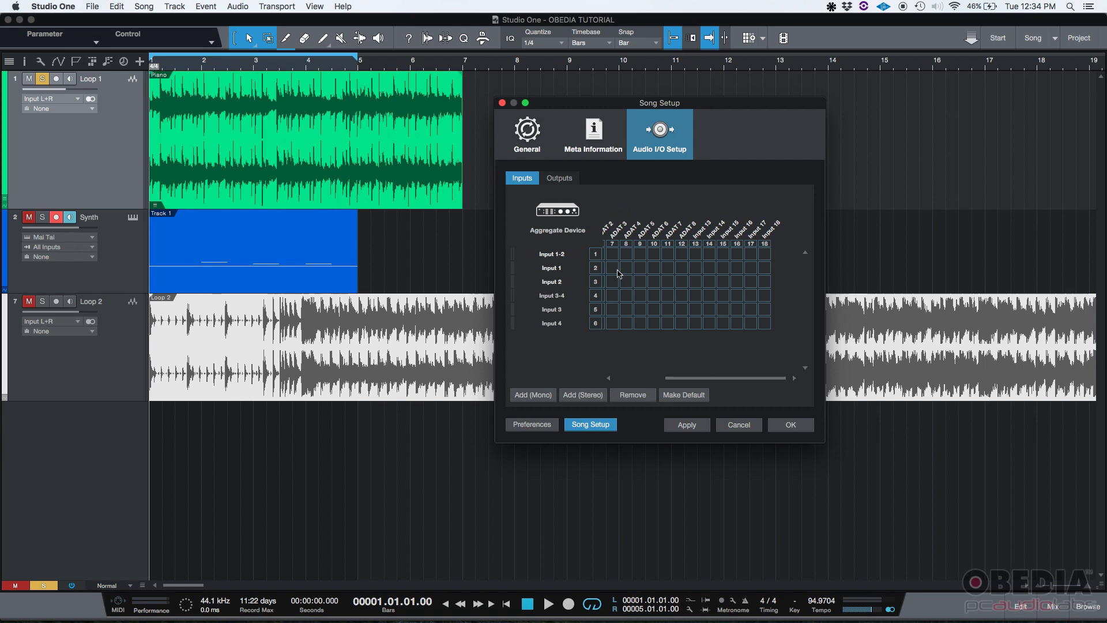
pyautogui.click(728, 379)
pyautogui.moveTo(728, 378); pyautogui.dragTo(610, 375)
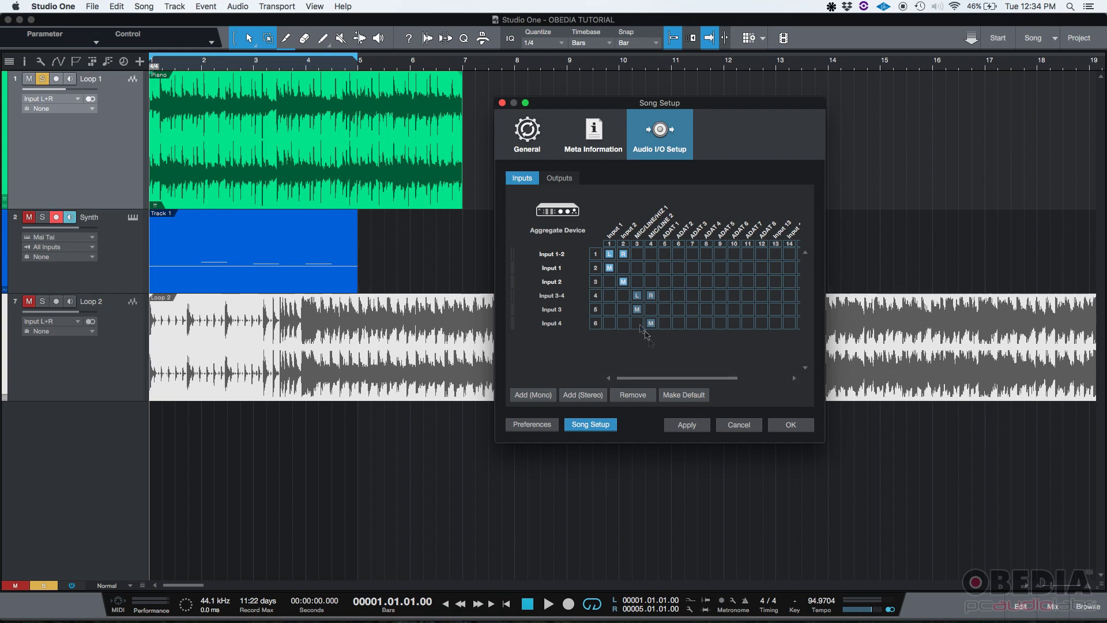
pyautogui.click(557, 256)
pyautogui.click(558, 268)
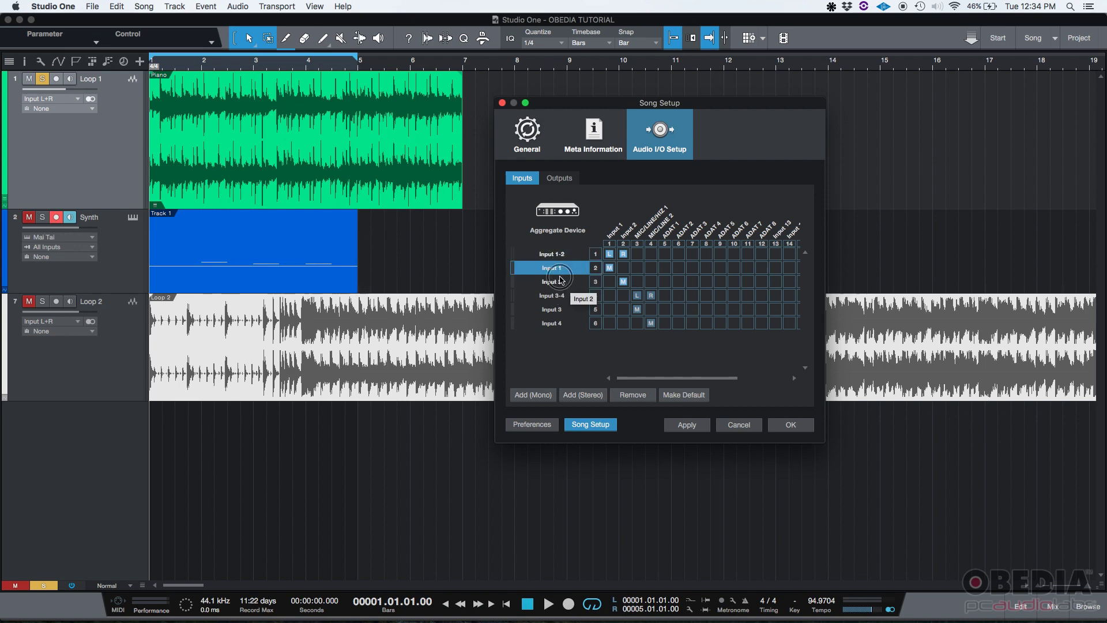
pyautogui.click(558, 282)
pyautogui.click(557, 295)
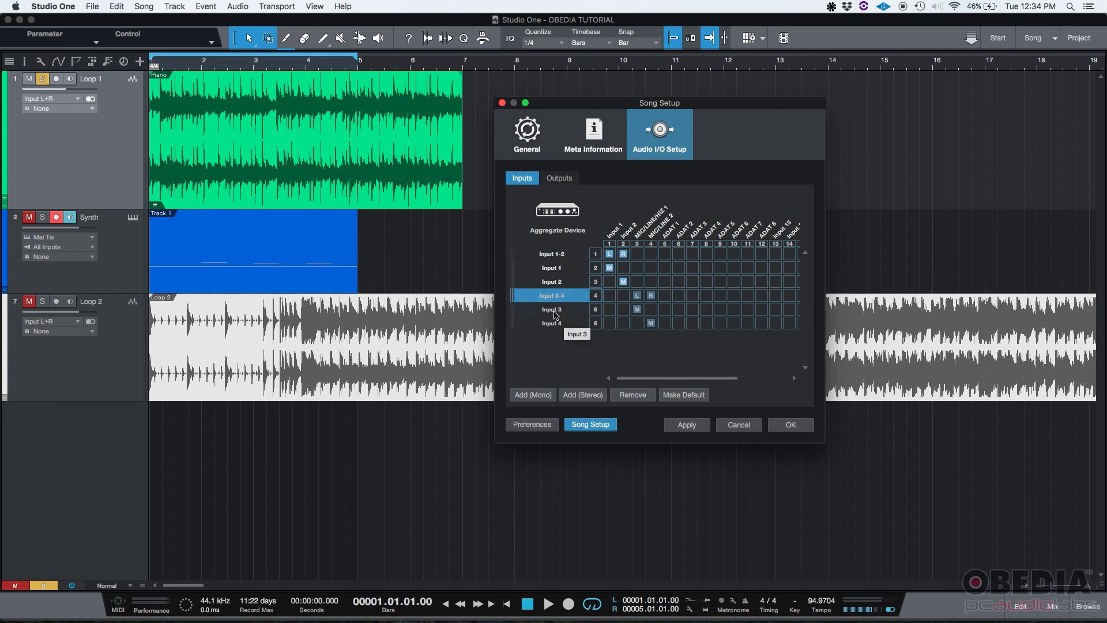
pyautogui.click(557, 310)
pyautogui.click(557, 324)
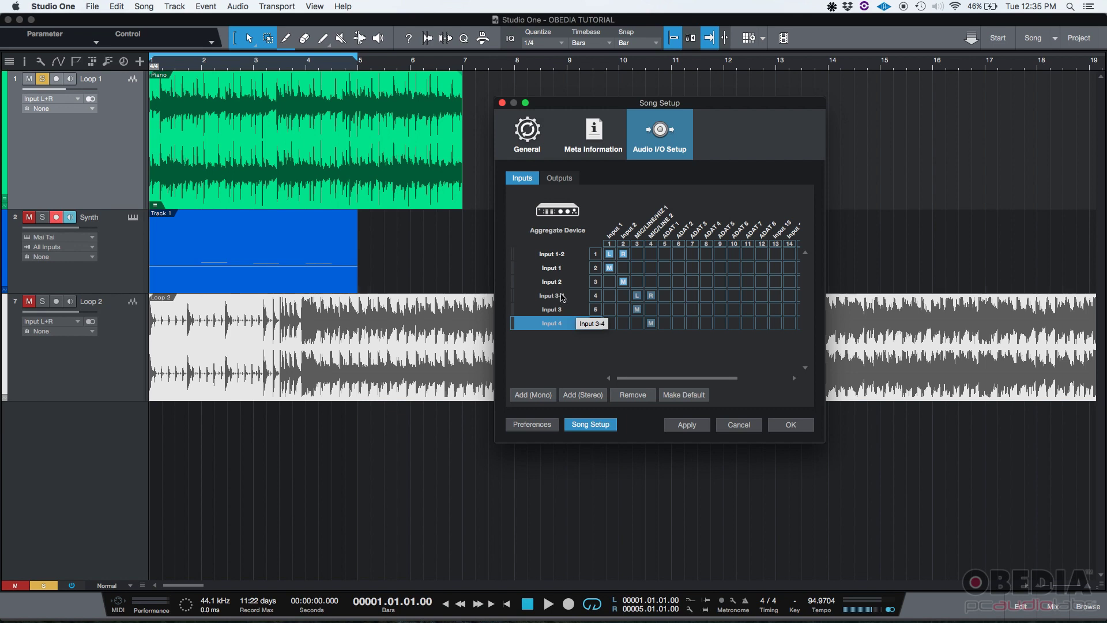
# - Remove the stereo inputs Input 1-2 and Input 3-4, confirming the removal prompt
pyautogui.click(552, 255)
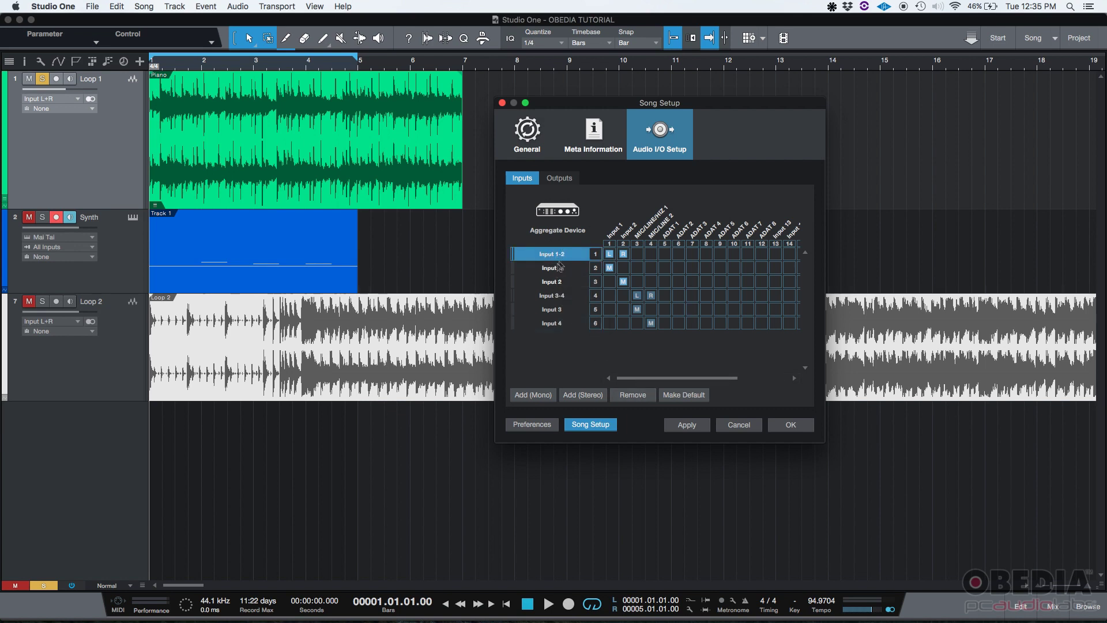
pyautogui.click(632, 394)
pyautogui.click(739, 206)
pyautogui.click(563, 283)
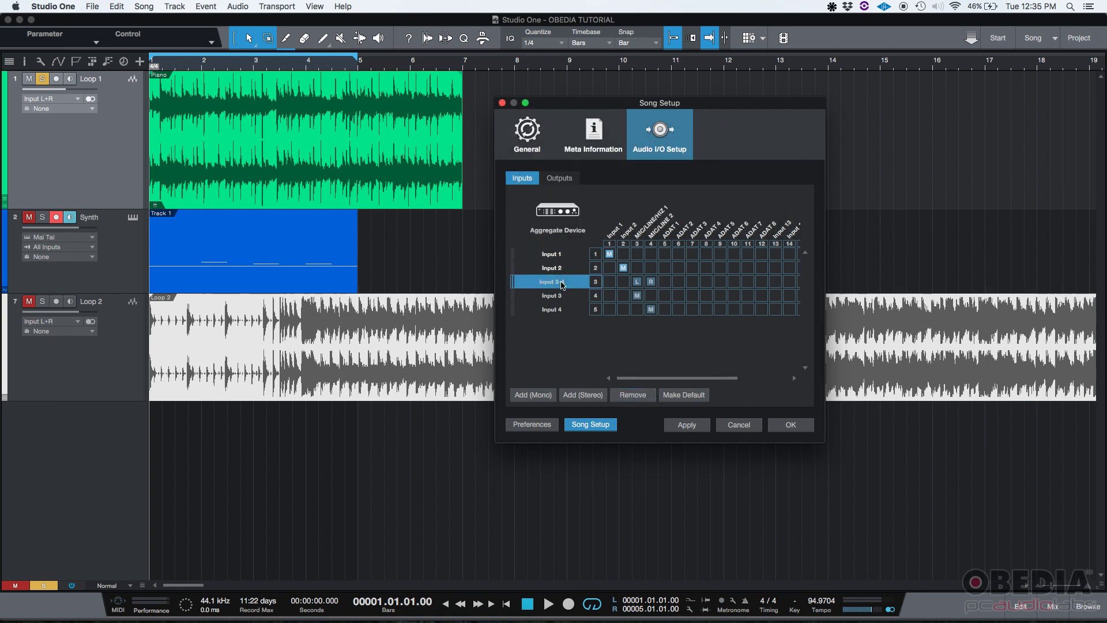
pyautogui.click(638, 396)
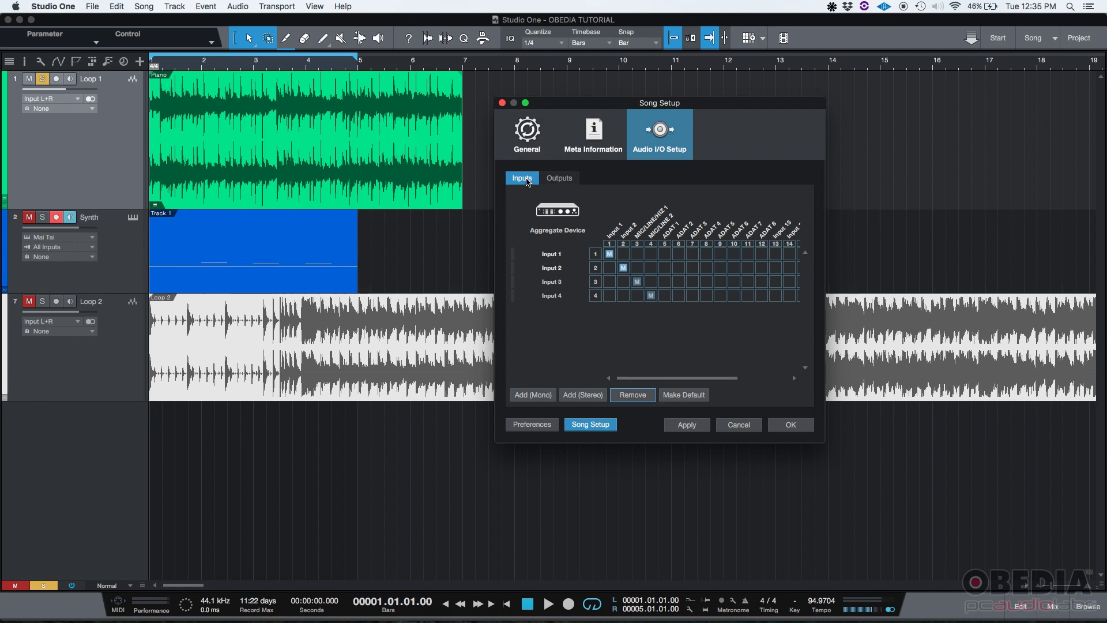
# - On the Outputs page, route Sub 1 to hardware output channels 3 and 4
pyautogui.click(562, 180)
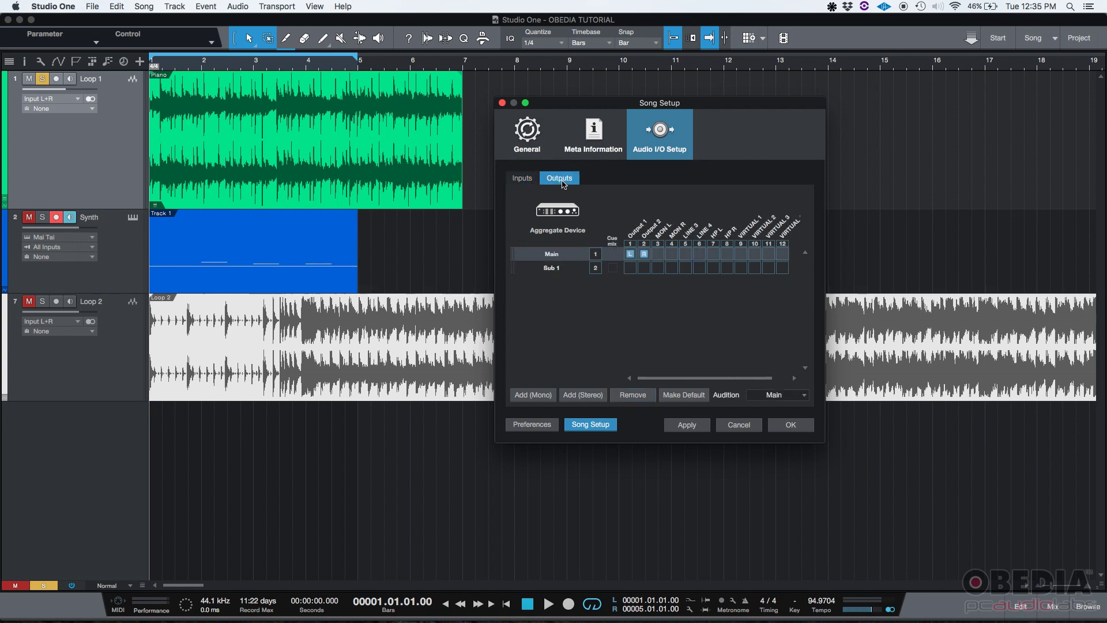
pyautogui.click(555, 271)
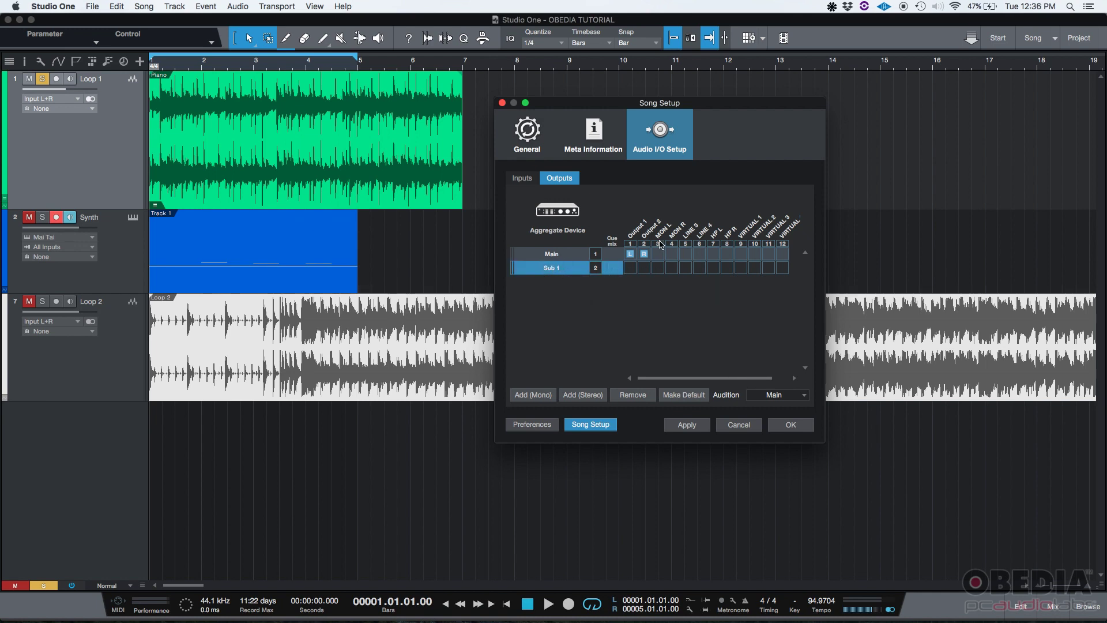
pyautogui.click(658, 268)
# - Compare Main's routing with Sub 1's by toggling between them, ending on Sub 1
pyautogui.click(559, 255)
pyautogui.click(558, 262)
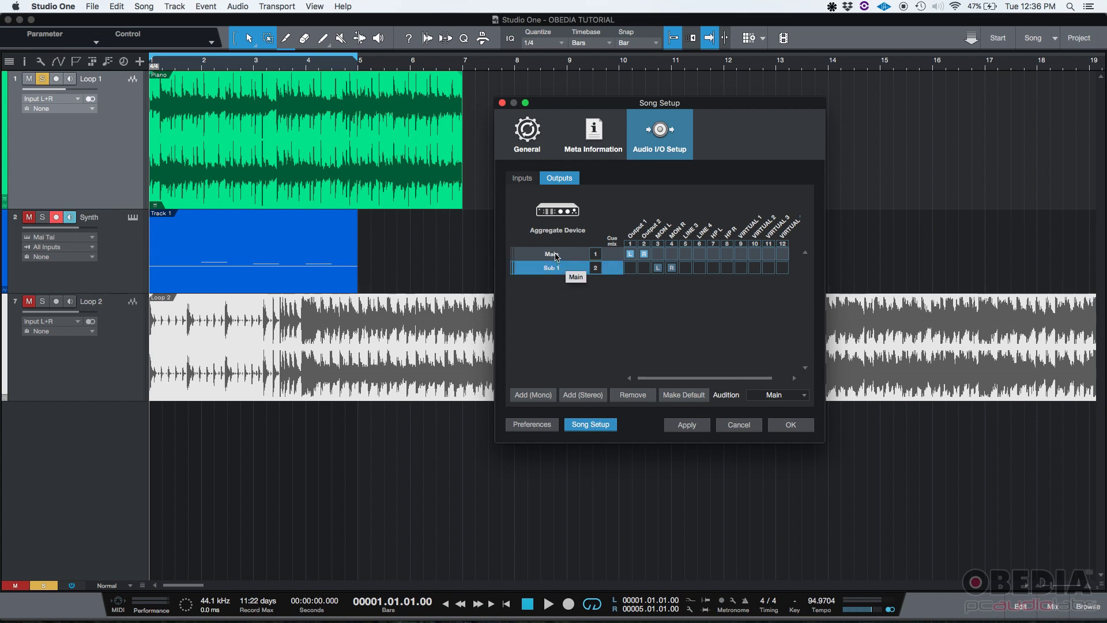
pyautogui.click(558, 259)
pyautogui.click(557, 262)
pyautogui.click(558, 260)
pyautogui.click(558, 263)
# - Add two mono outputs, Sub 2 and Sub 3, on channels 5 and 6
pyautogui.click(536, 397)
pyautogui.click(536, 397)
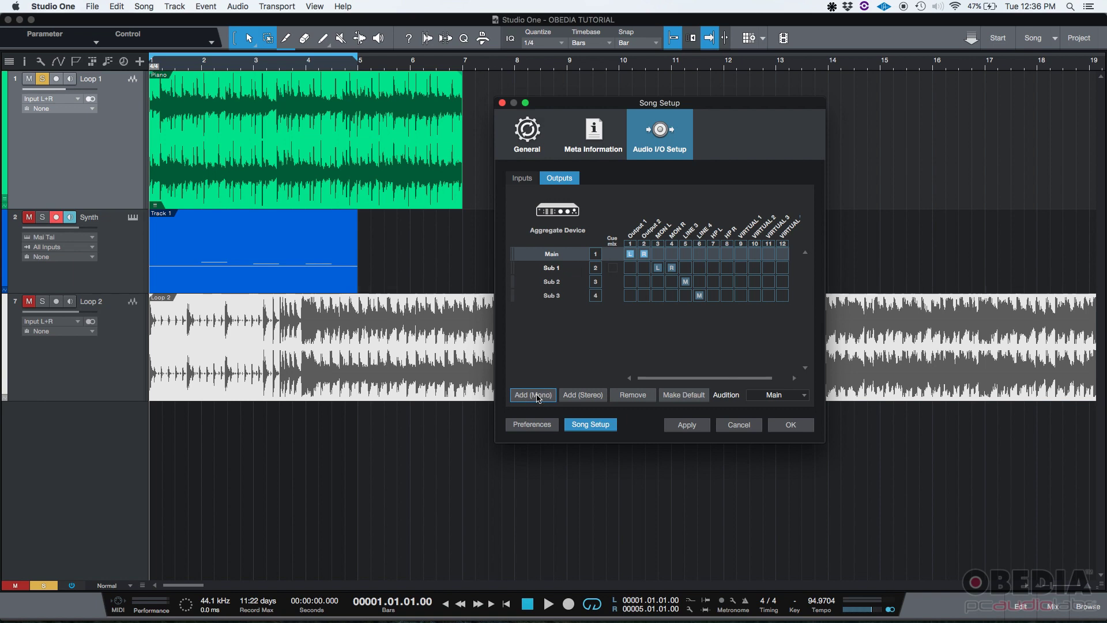
pyautogui.click(552, 282)
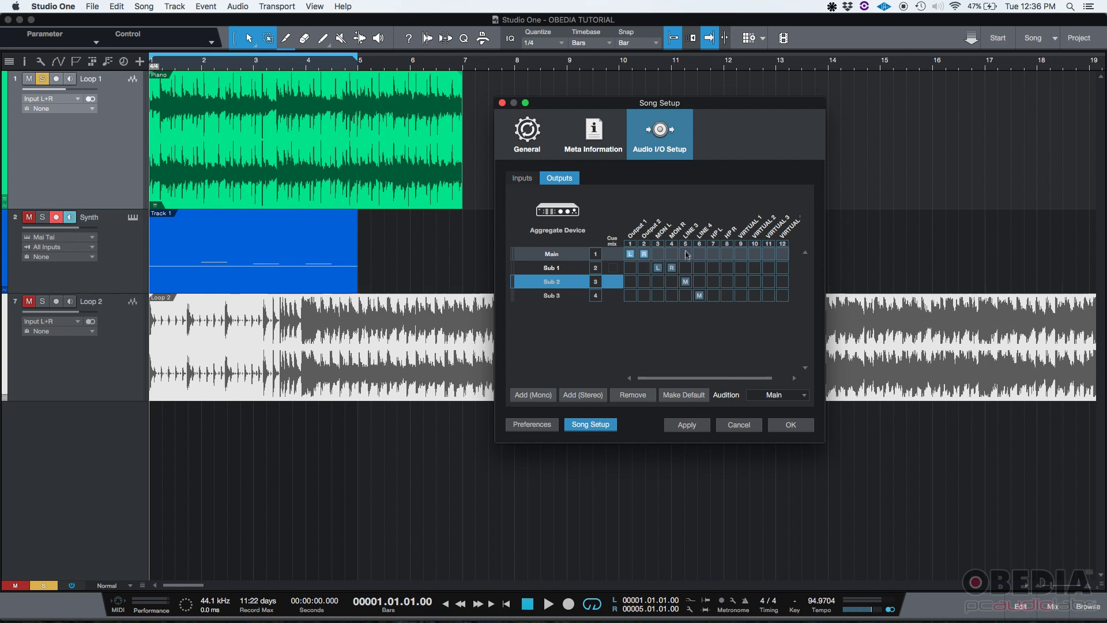
# - Rename Sub 2 to Out 5 and Sub 3 to Out 6
pyautogui.doubleClick(554, 282)
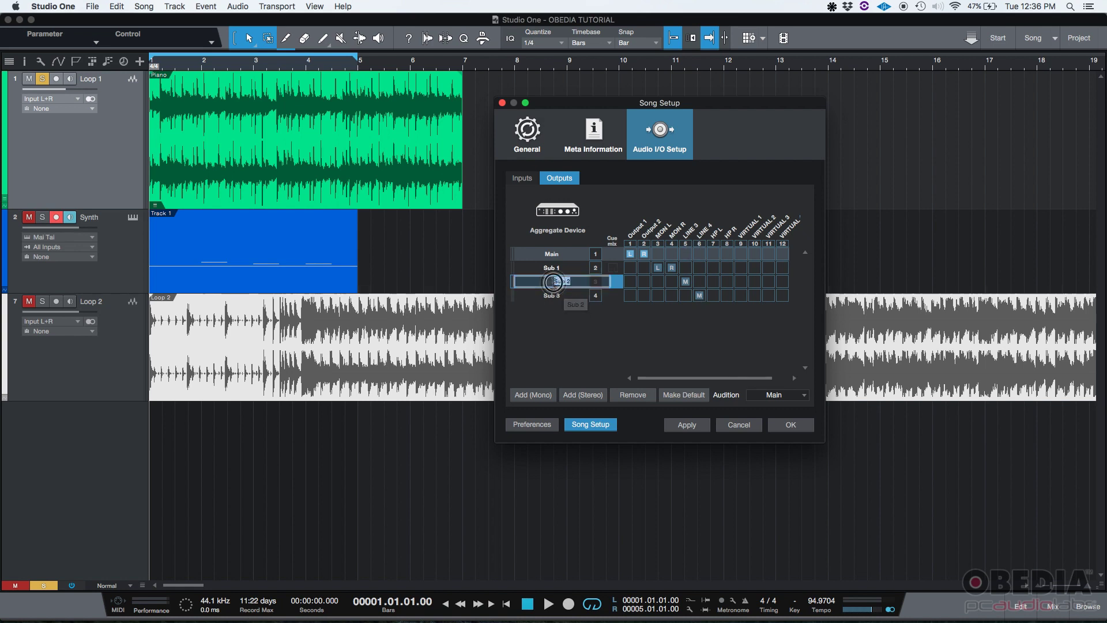
pyautogui.write('o')
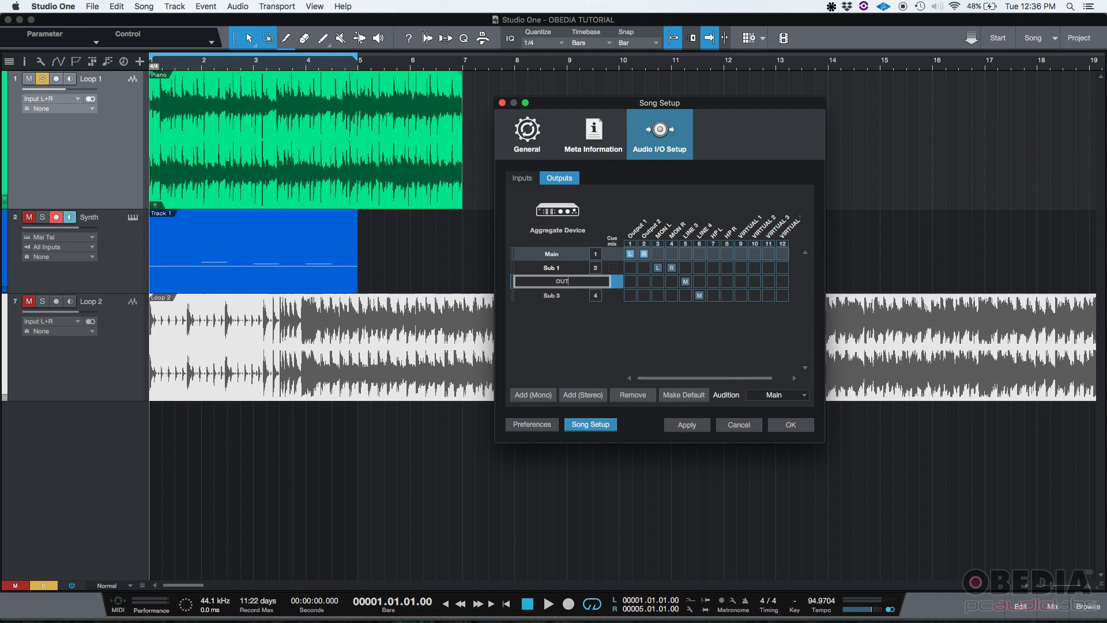
pyautogui.press('BackSpace')
pyautogui.press('BackSpace')
pyautogui.write('ut 5')
pyautogui.press('Return')
pyautogui.doubleClick(555, 295)
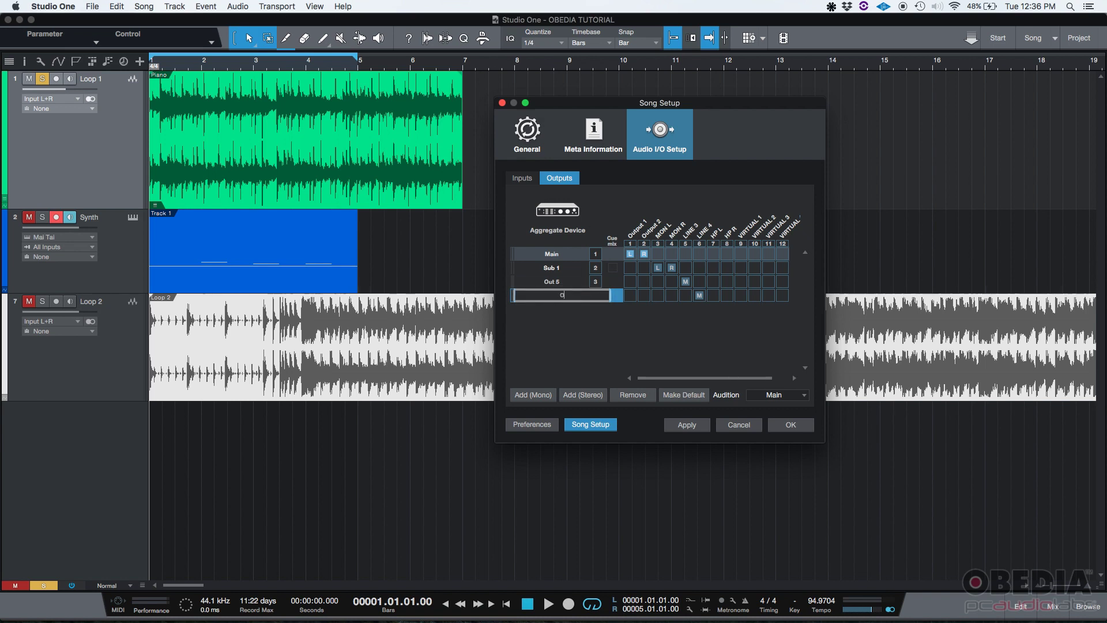
pyautogui.press('Return')
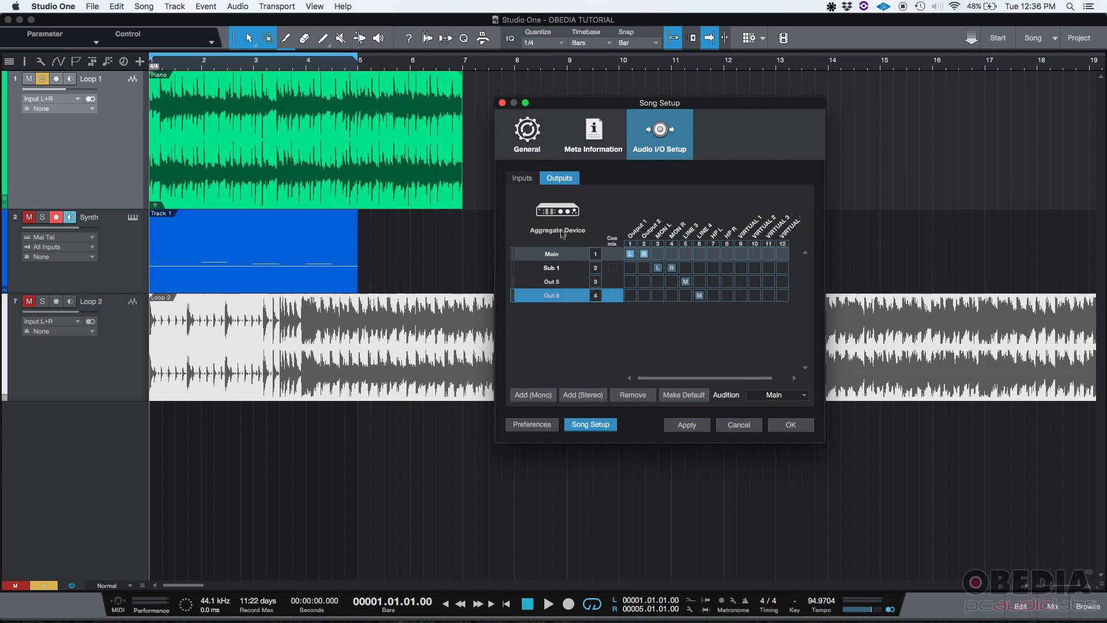
pyautogui.click(555, 257)
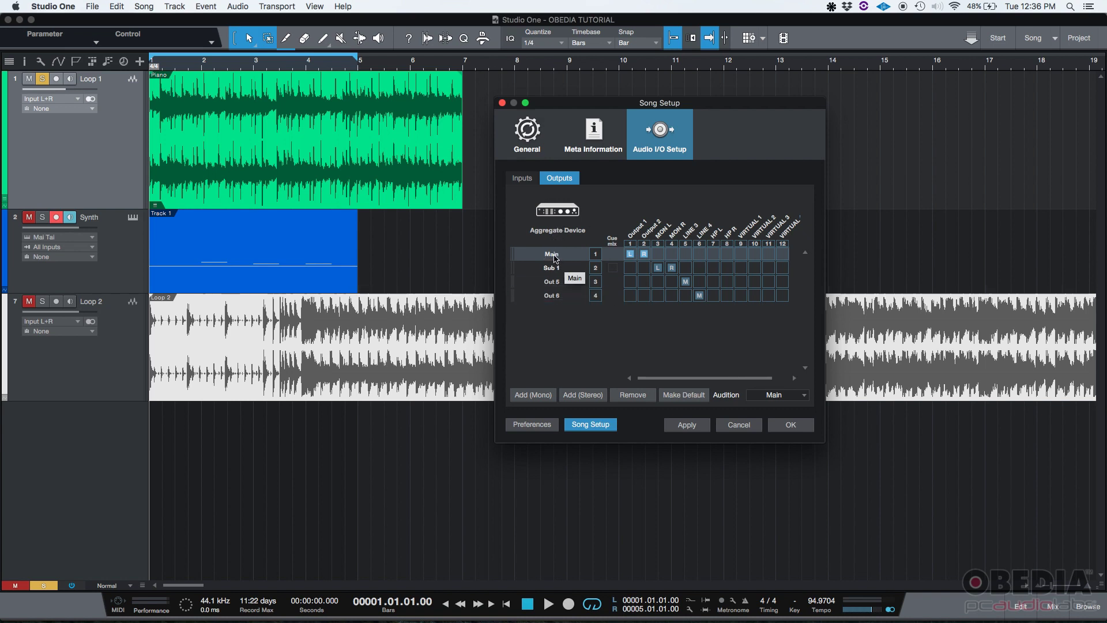
# - Rename Sub 1 to Out 3-4 and Main to Out 1-2
pyautogui.doubleClick(554, 269)
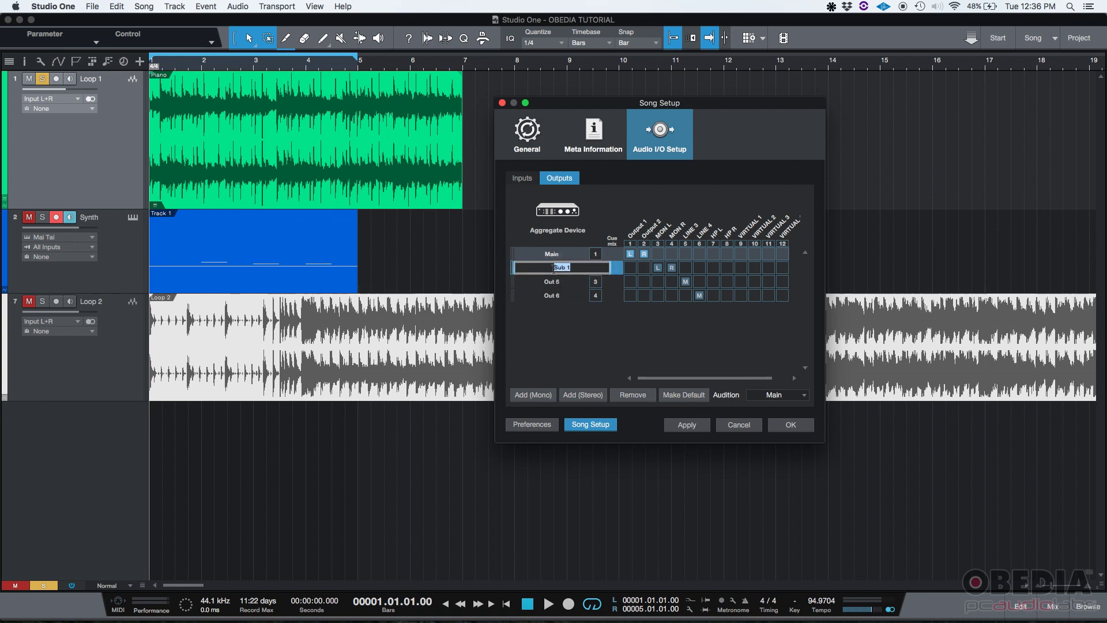
pyautogui.write('Out 3-4')
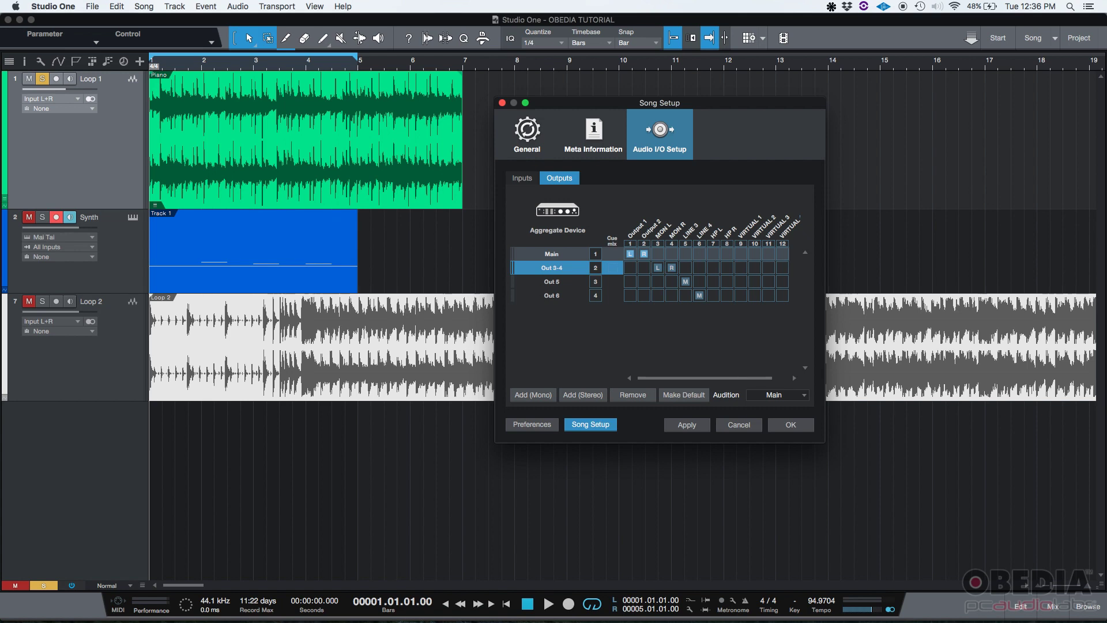
pyautogui.press('Return')
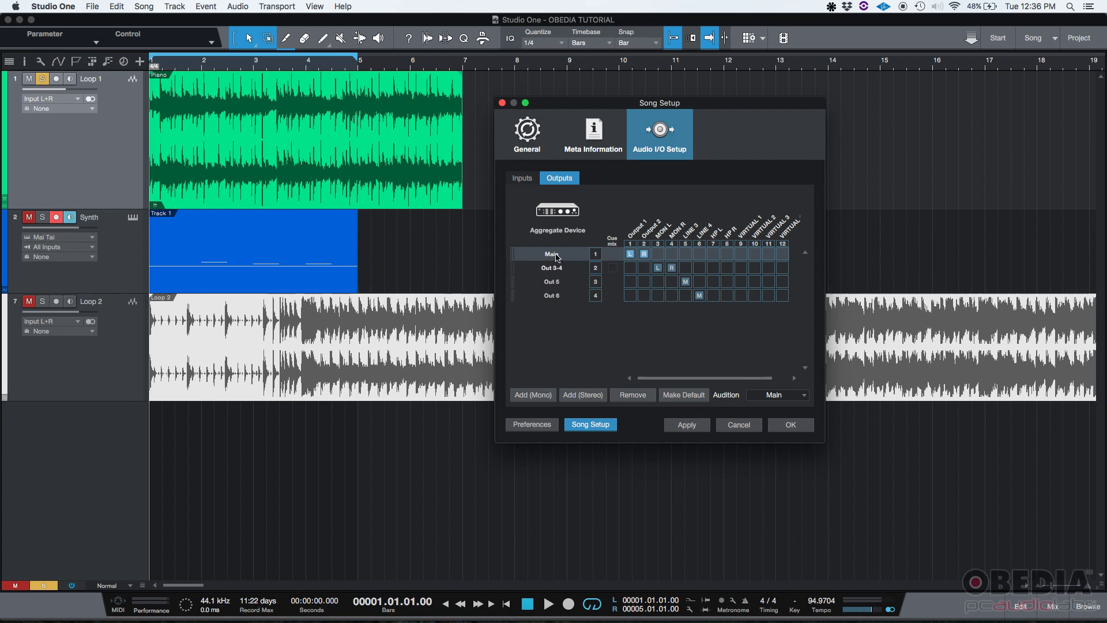
pyautogui.doubleClick(575, 255)
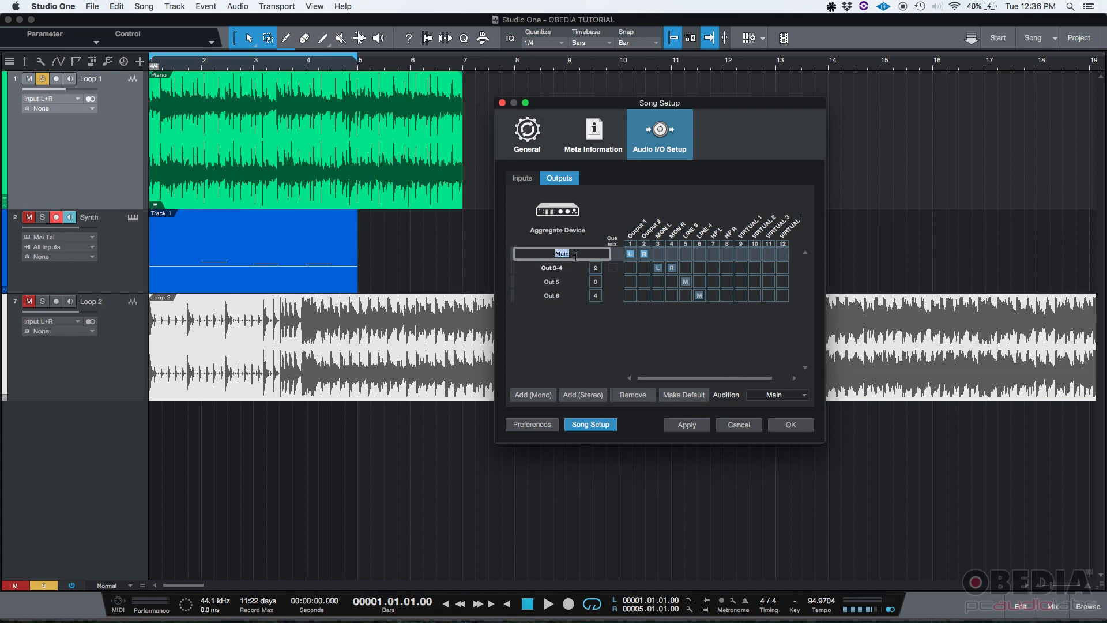
pyautogui.write('Ou')
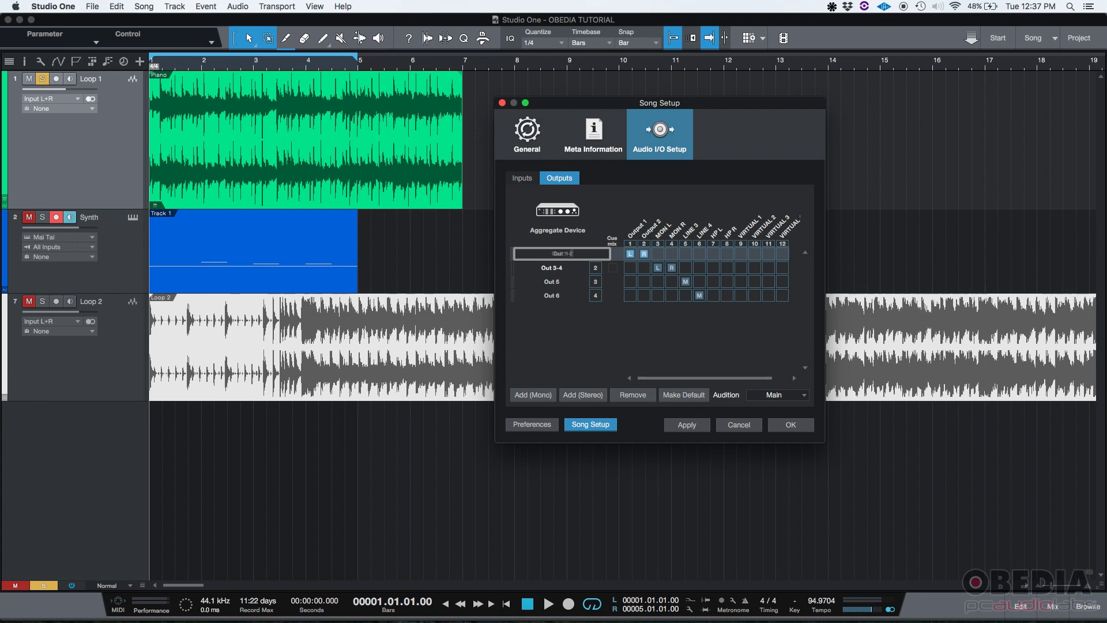
pyautogui.write('t 1-2')
pyautogui.press('Return')
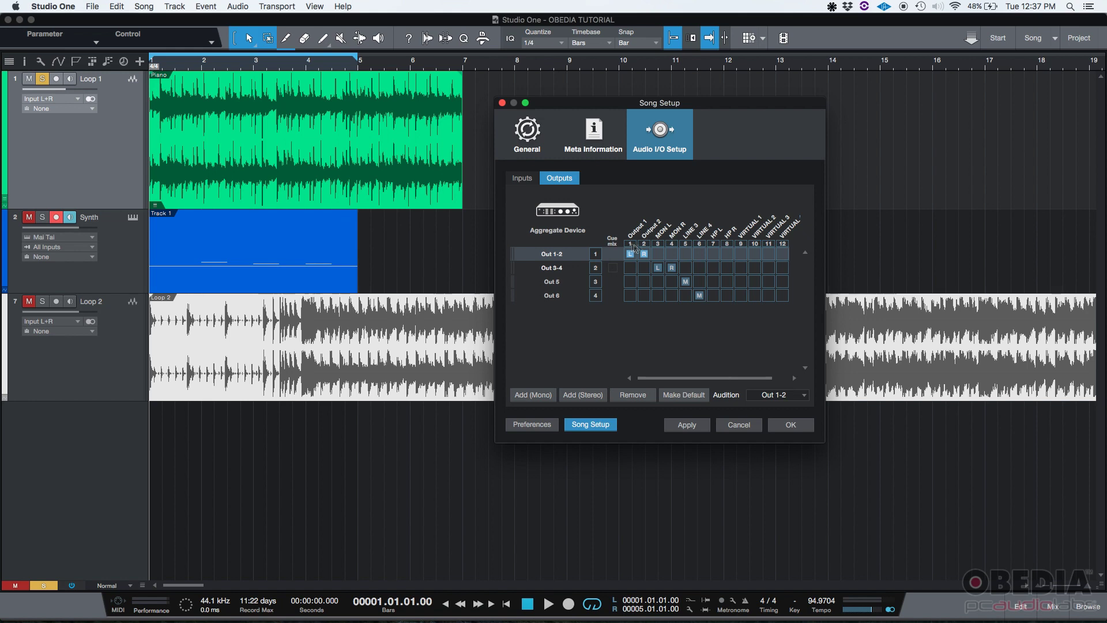
pyautogui.click(552, 269)
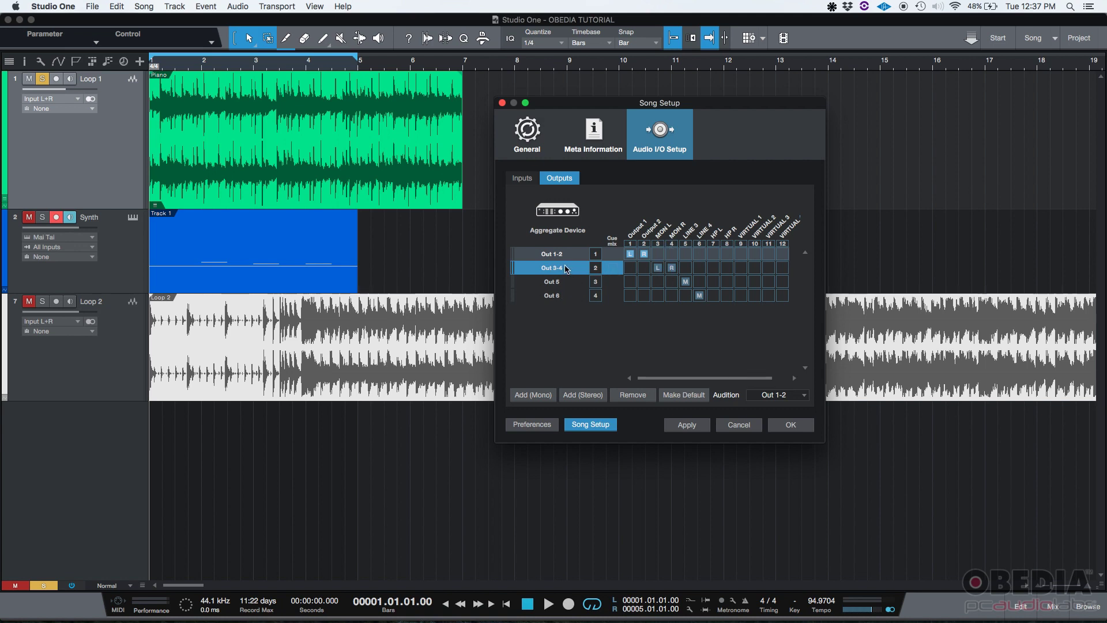
pyautogui.click(550, 282)
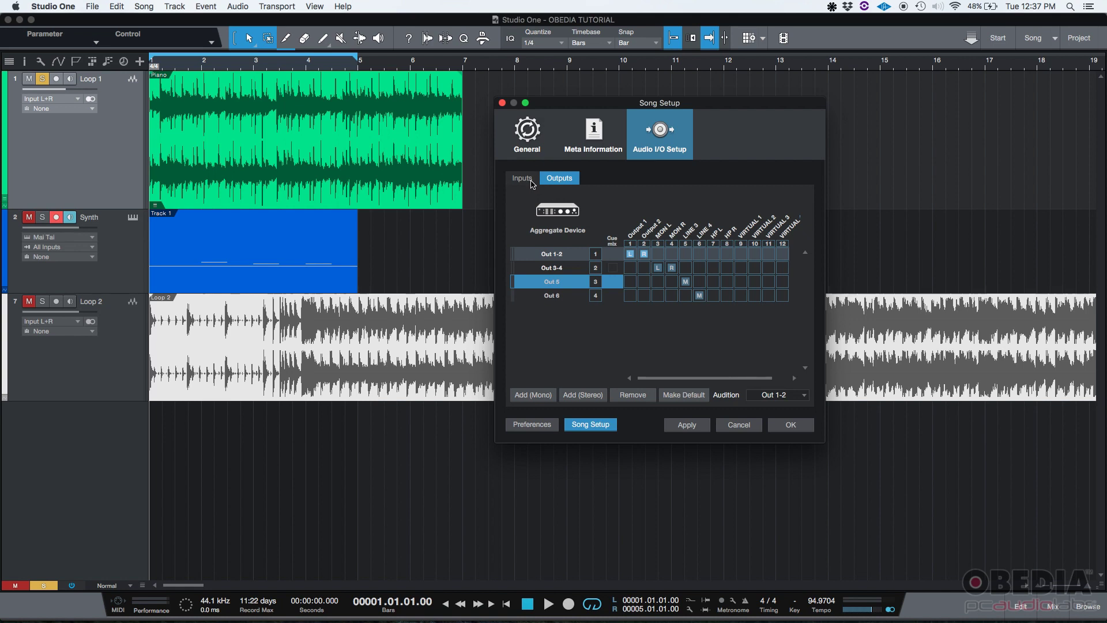
pyautogui.click(531, 181)
# - Switch to Safari and scroll the OBEDIA site down to its Rates and Services pricing
pyautogui.press('super+Tab')
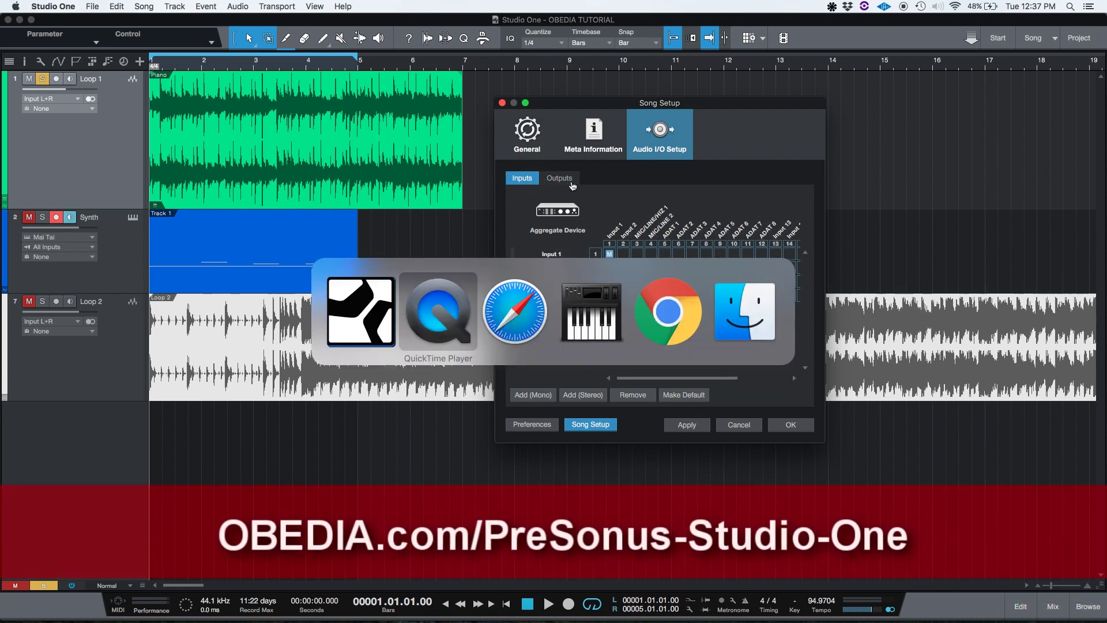
pyautogui.press('super+Tab')
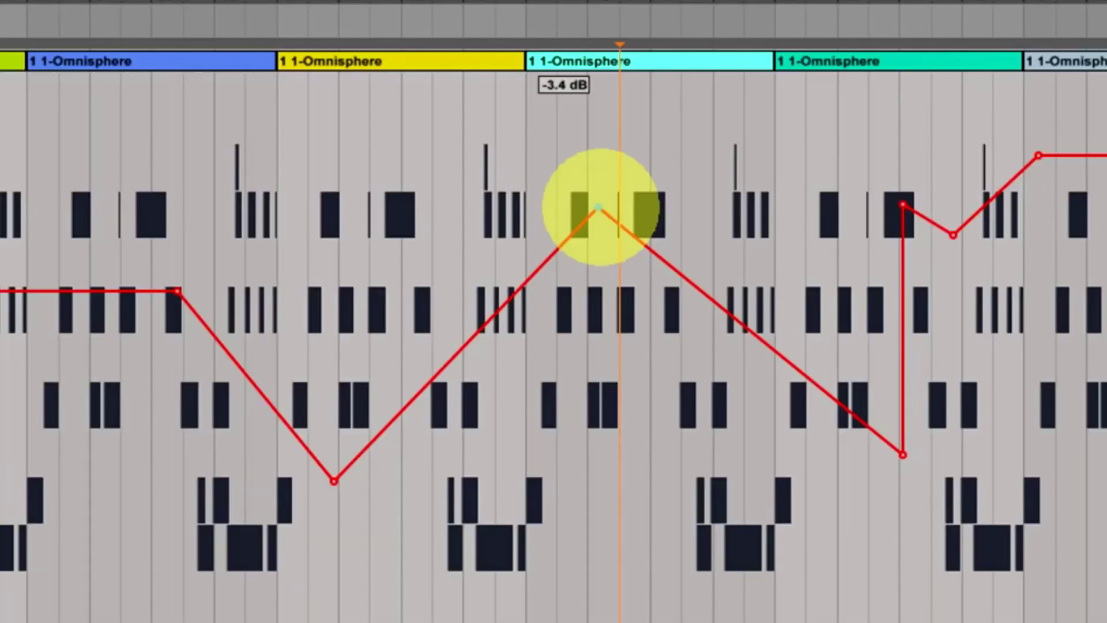
pyautogui.moveTo(599, 206); pyautogui.dragTo(599, 209)
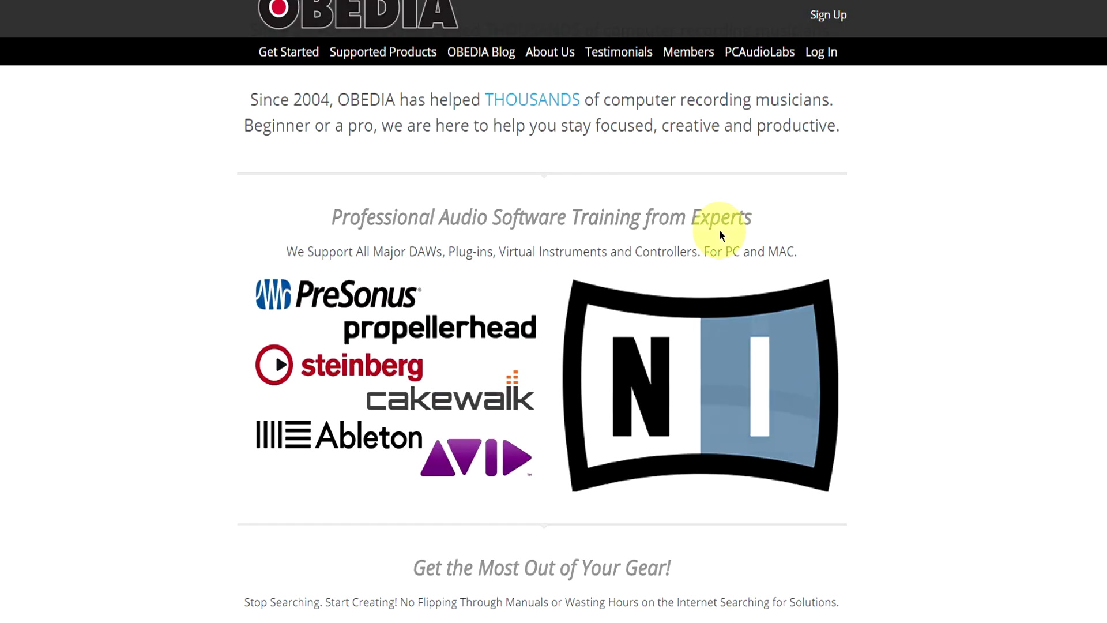
pyautogui.scroll(-20, 718, 229)
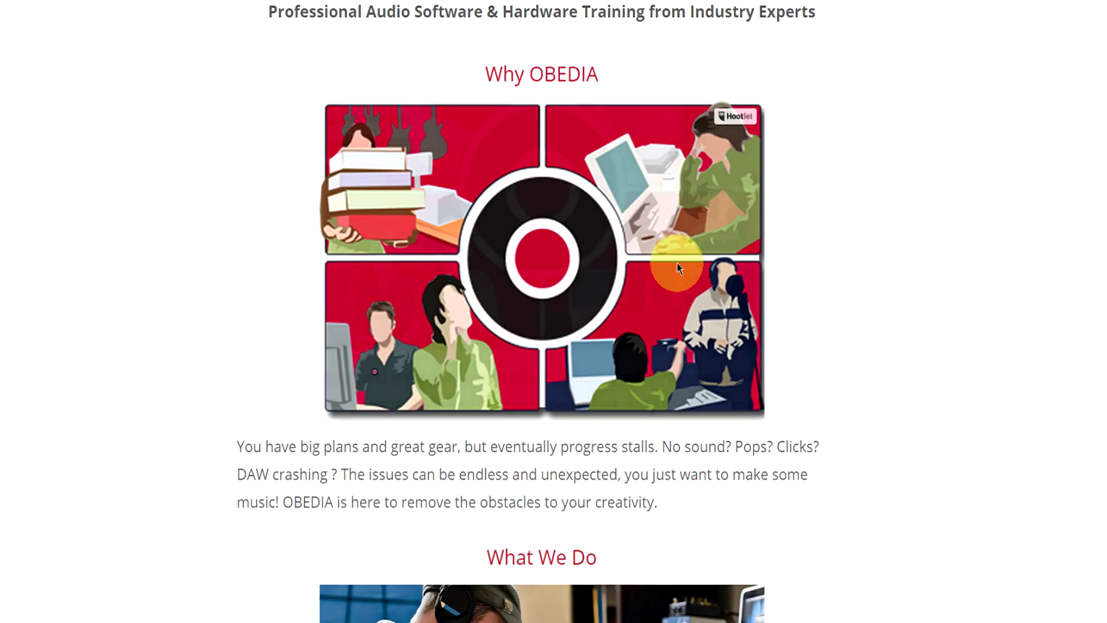
pyautogui.scroll(-20, 659, 275)
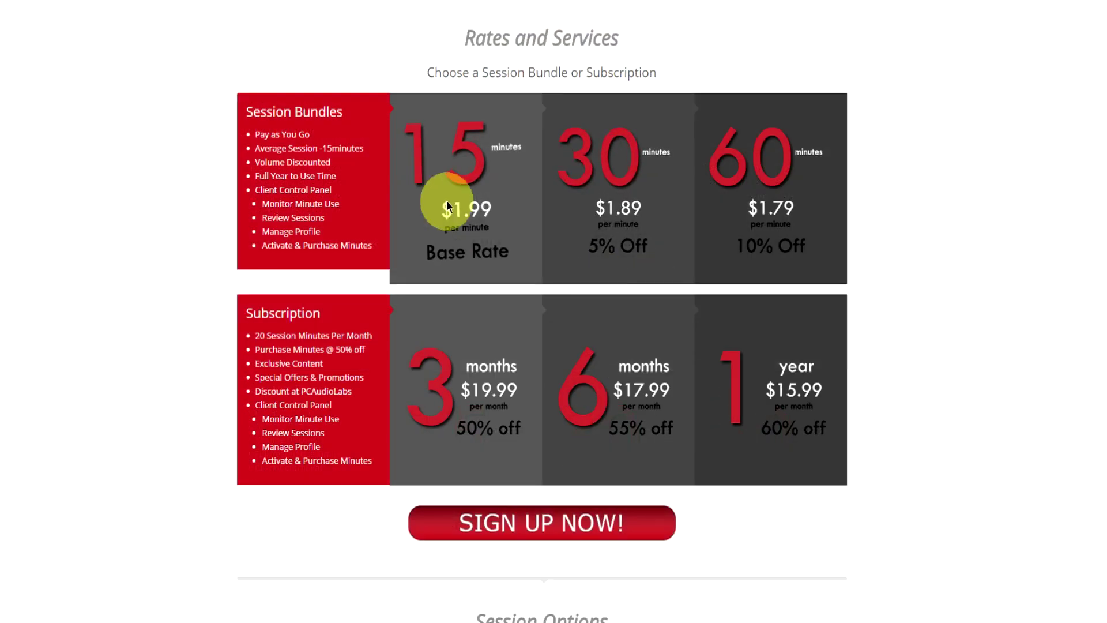